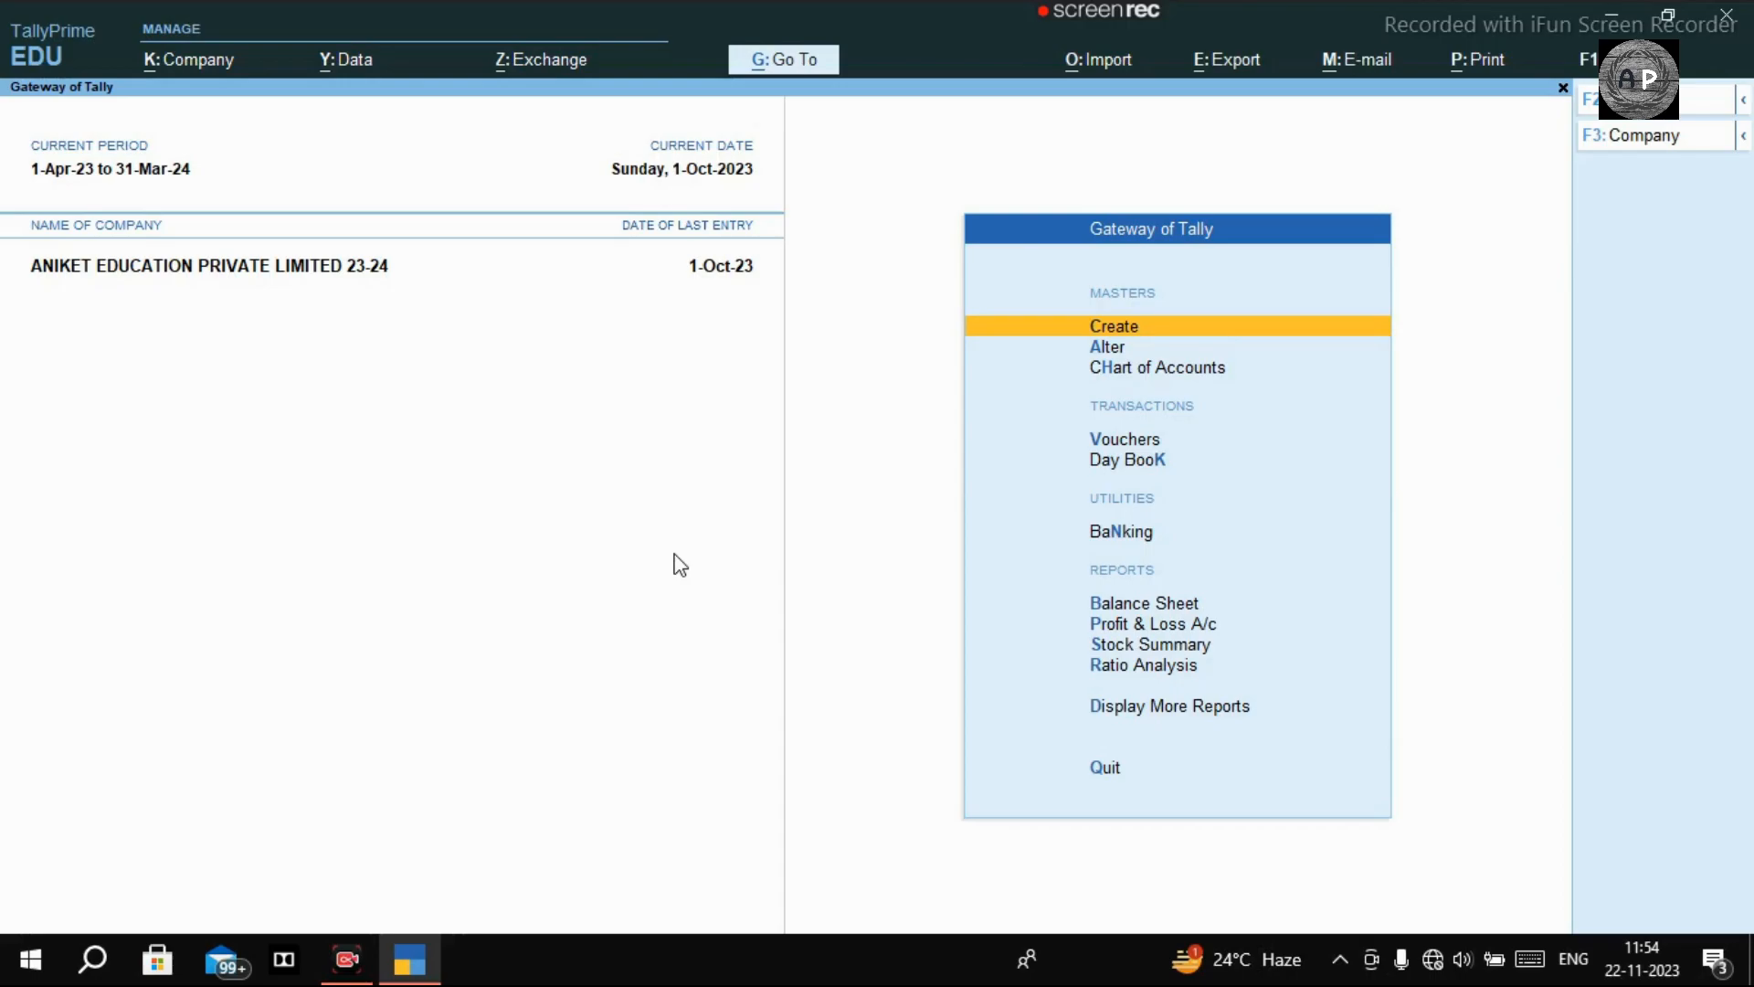
Open the company features and bring up the GST registration details under Goods and Services Tax.
{"action": "key", "text": "alt+k"}
{"action": "key", "text": "Down"}
{"action": "key", "text": "Down"}
{"action": "key", "text": "Down"}
{"action": "key", "text": "Down"}
{"action": "key", "text": "Down"}
{"action": "key", "text": "Down"}
{"action": "key", "text": "Down"}
{"action": "key", "text": "Down"}
{"action": "key", "text": "Return"}
{"action": "key", "text": "Down"}
{"action": "key", "text": "Down"}
{"action": "key", "text": "Down"}
{"action": "key", "text": "Down"}
{"action": "key", "text": "Down"}
{"action": "key", "text": "Down"}
{"action": "key", "text": "Down"}
{"action": "key", "text": "Down"}
{"action": "key", "text": "Down"}
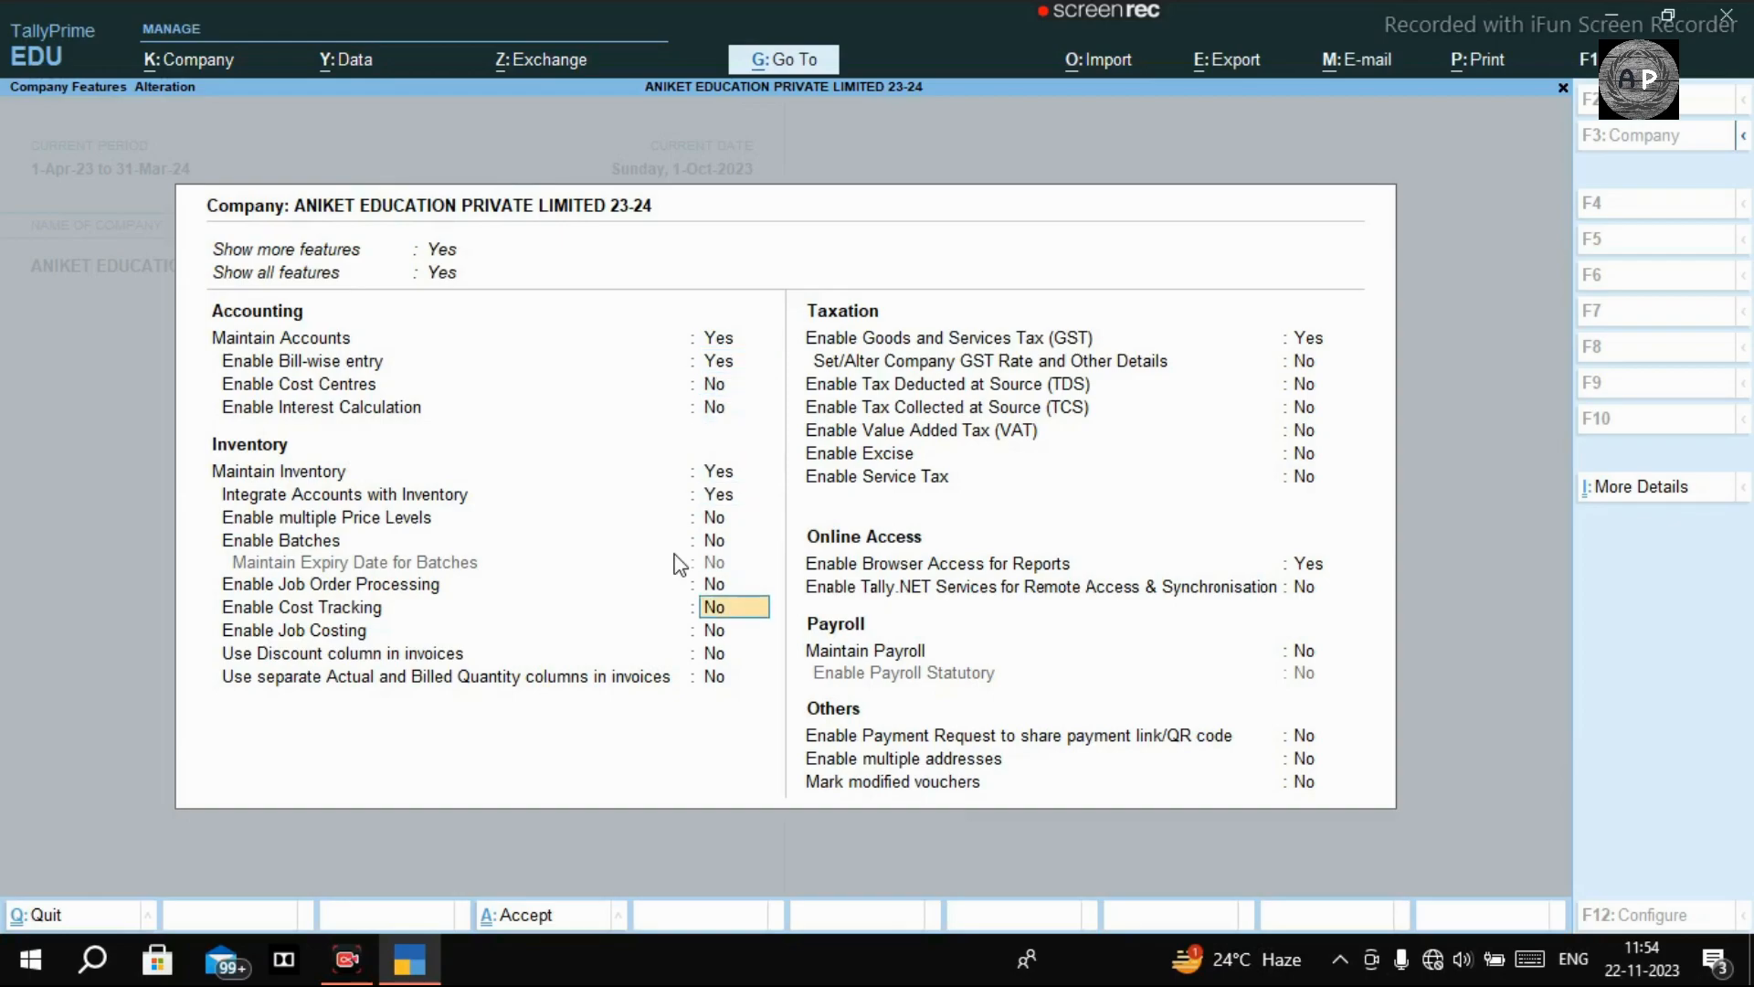
{"action": "key", "text": "Down"}
{"action": "key", "text": "Down"}
{"action": "key", "text": "Down"}
{"action": "key", "text": "Down"}
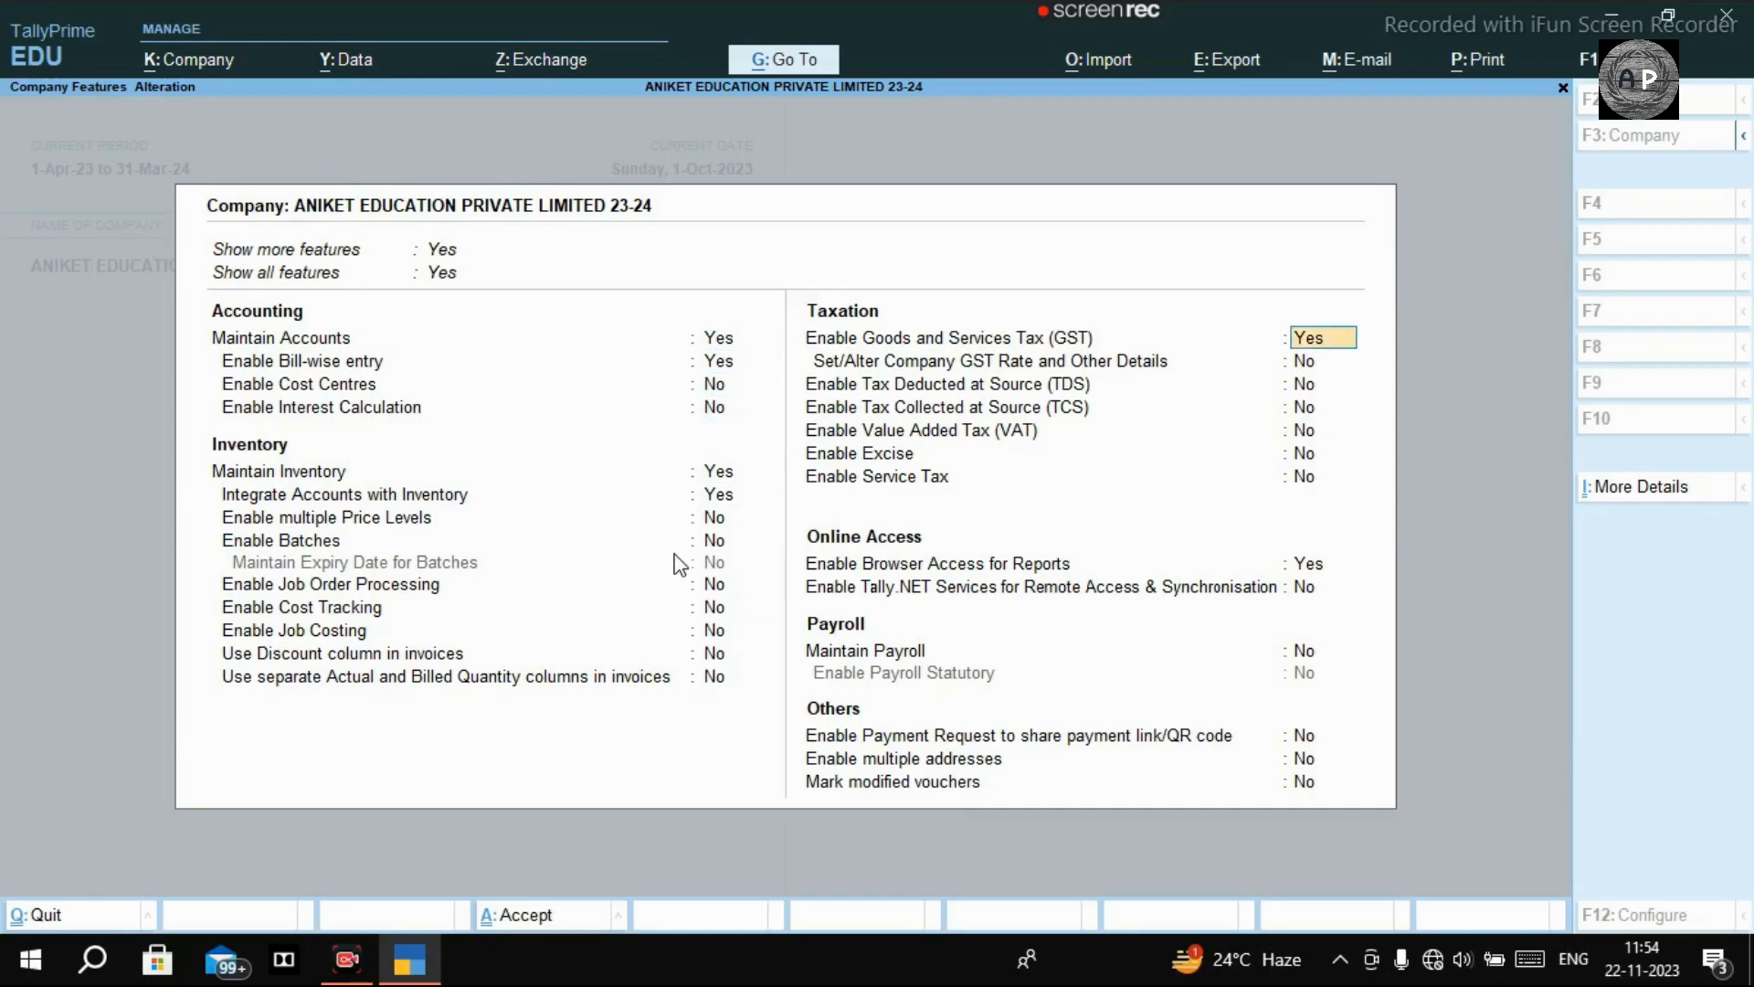
{"action": "key", "text": "Return"}
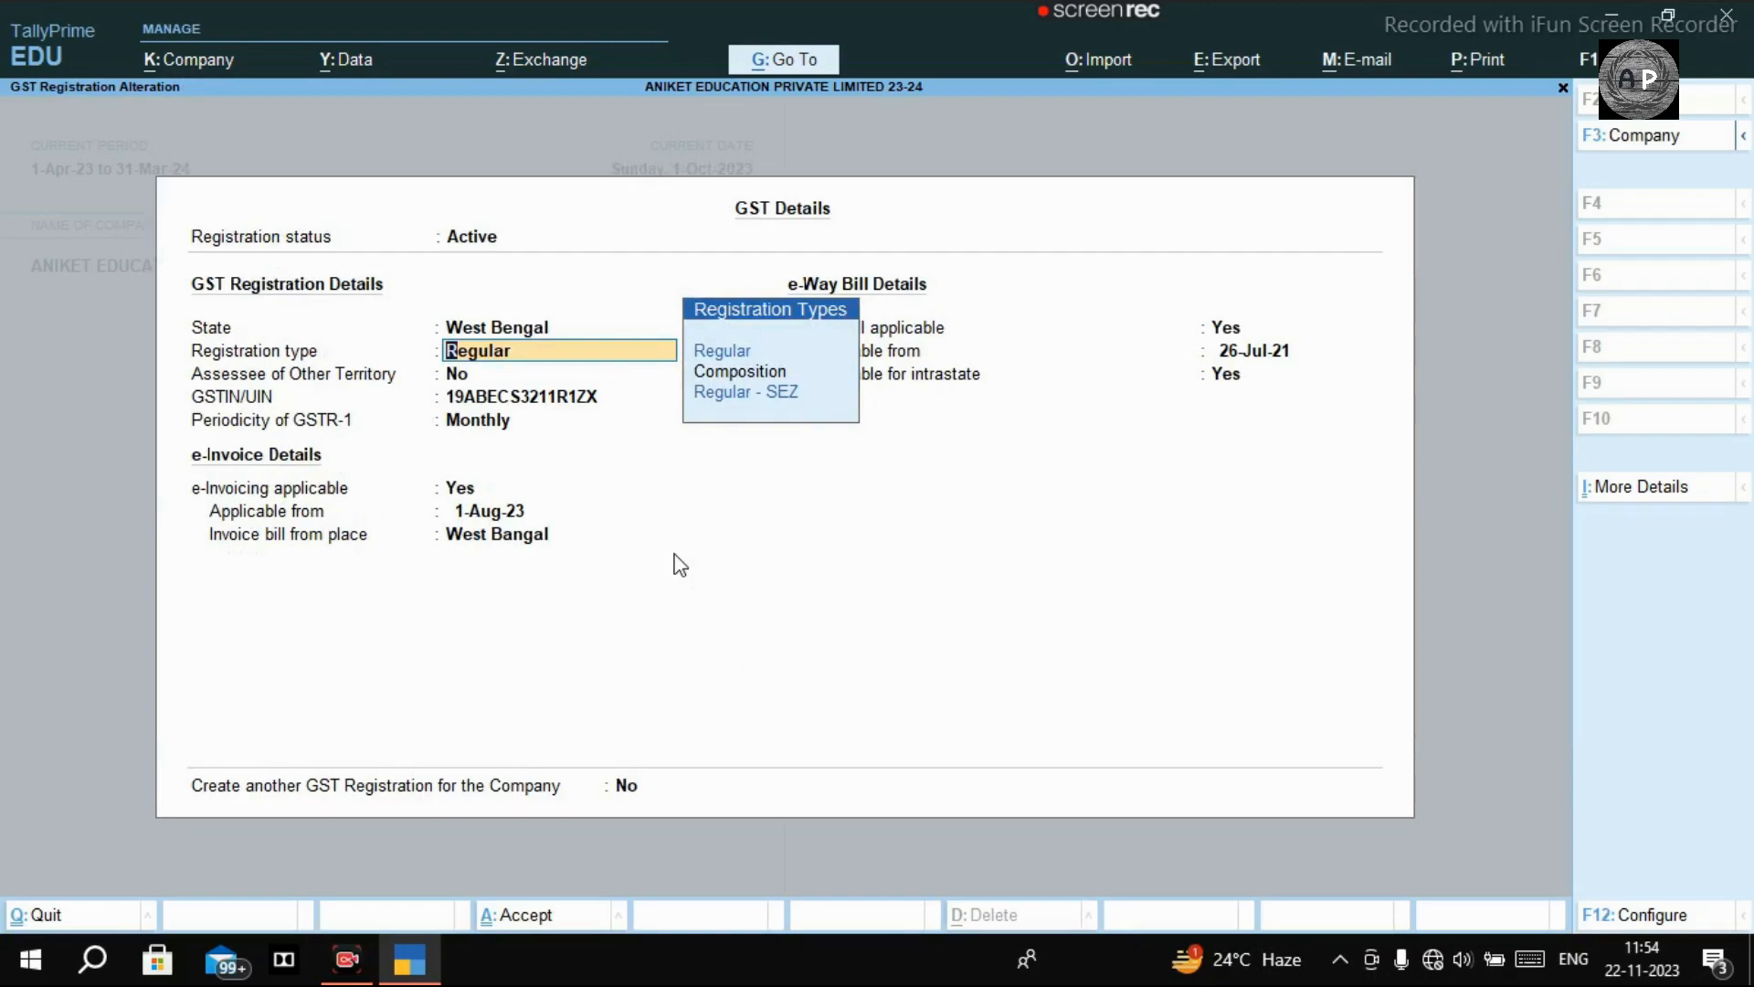
Go through the GST registration and e-Invoice settings up to the e-Way Bill applicability option.
{"action": "key", "text": "Return"}
{"action": "key", "text": "Return"}
{"action": "key", "text": "Return"}
{"action": "key", "text": "Return"}
{"action": "key", "text": "Return"}
{"action": "key", "text": "Return"}
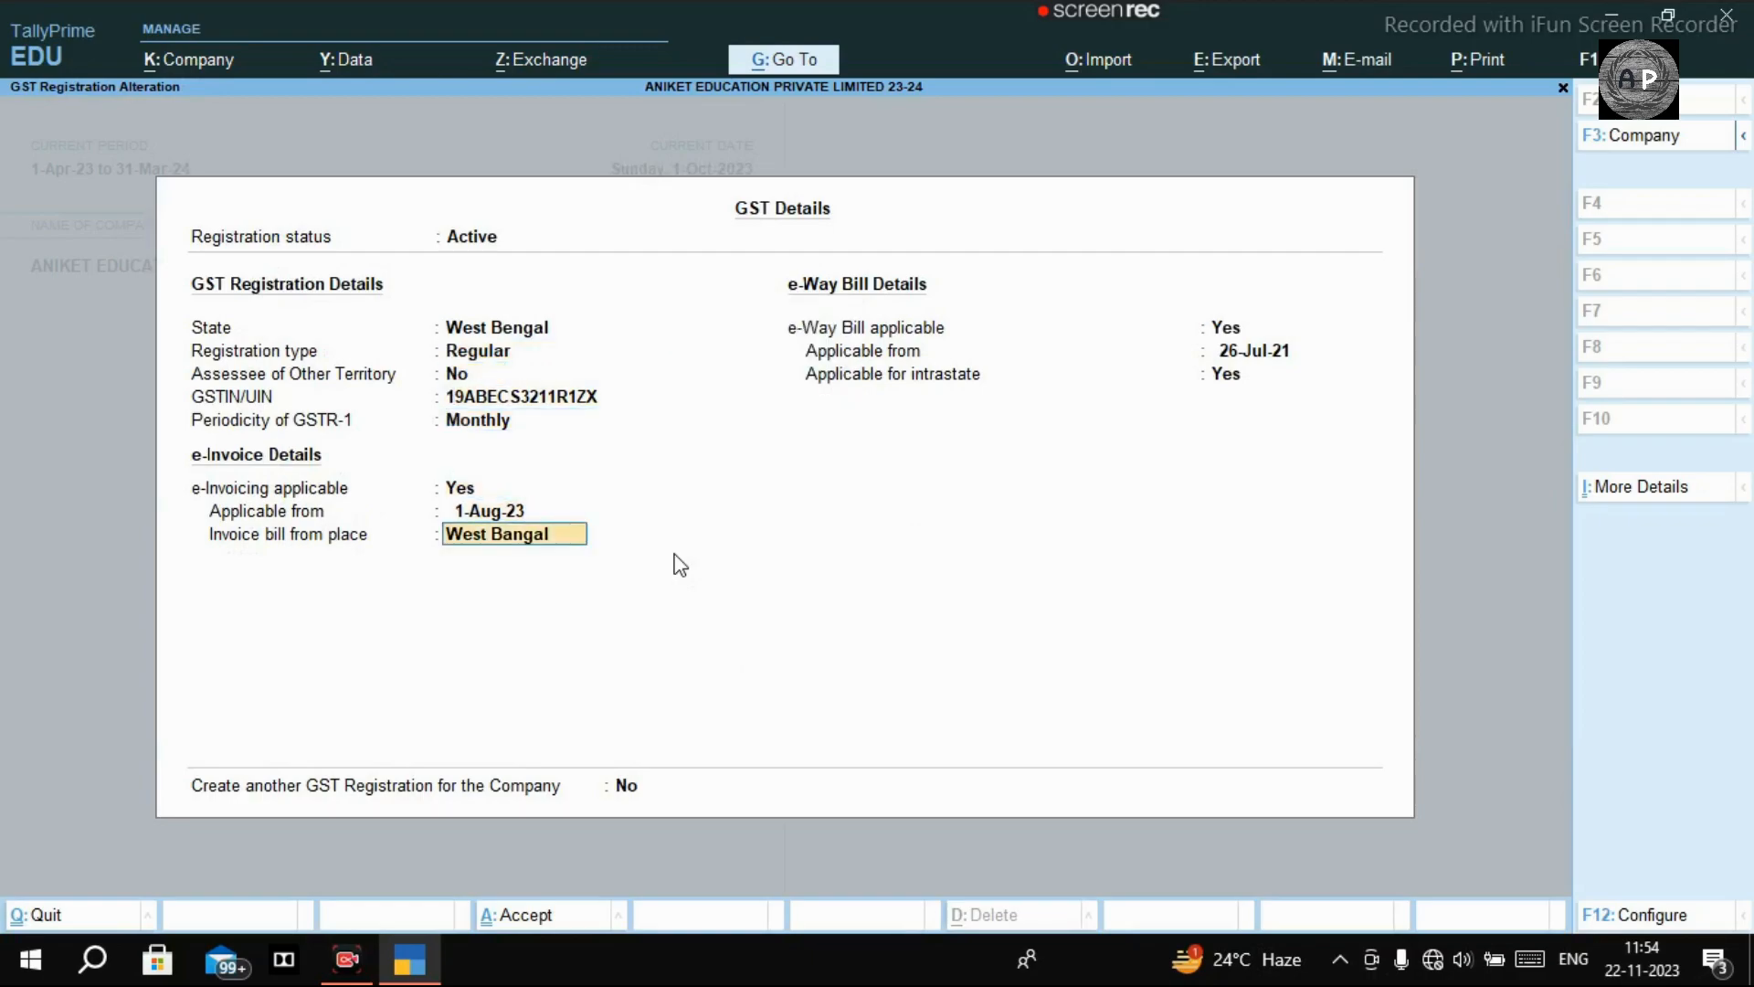
{"action": "key", "text": "Return"}
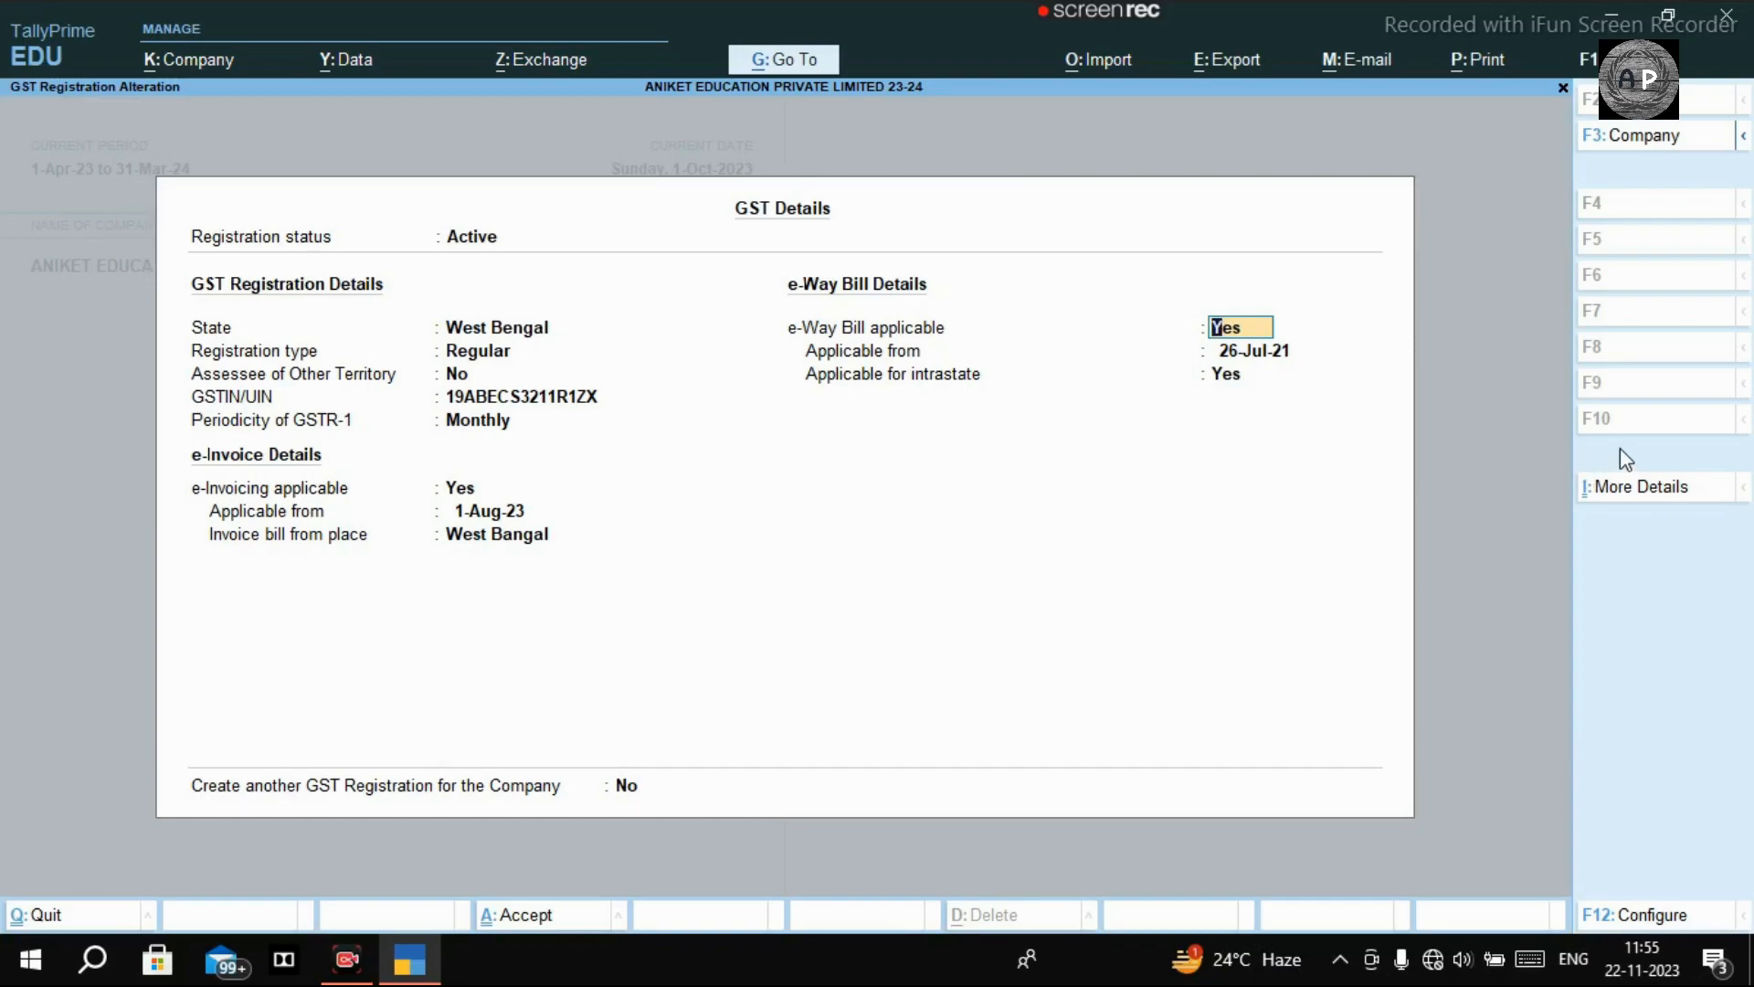
Check the registration's separate e-Way Bill details, accept the GST and company feature settings, and return to the Gateway of Tally.
{"action": "left_click", "coordinate": [1632, 486]}
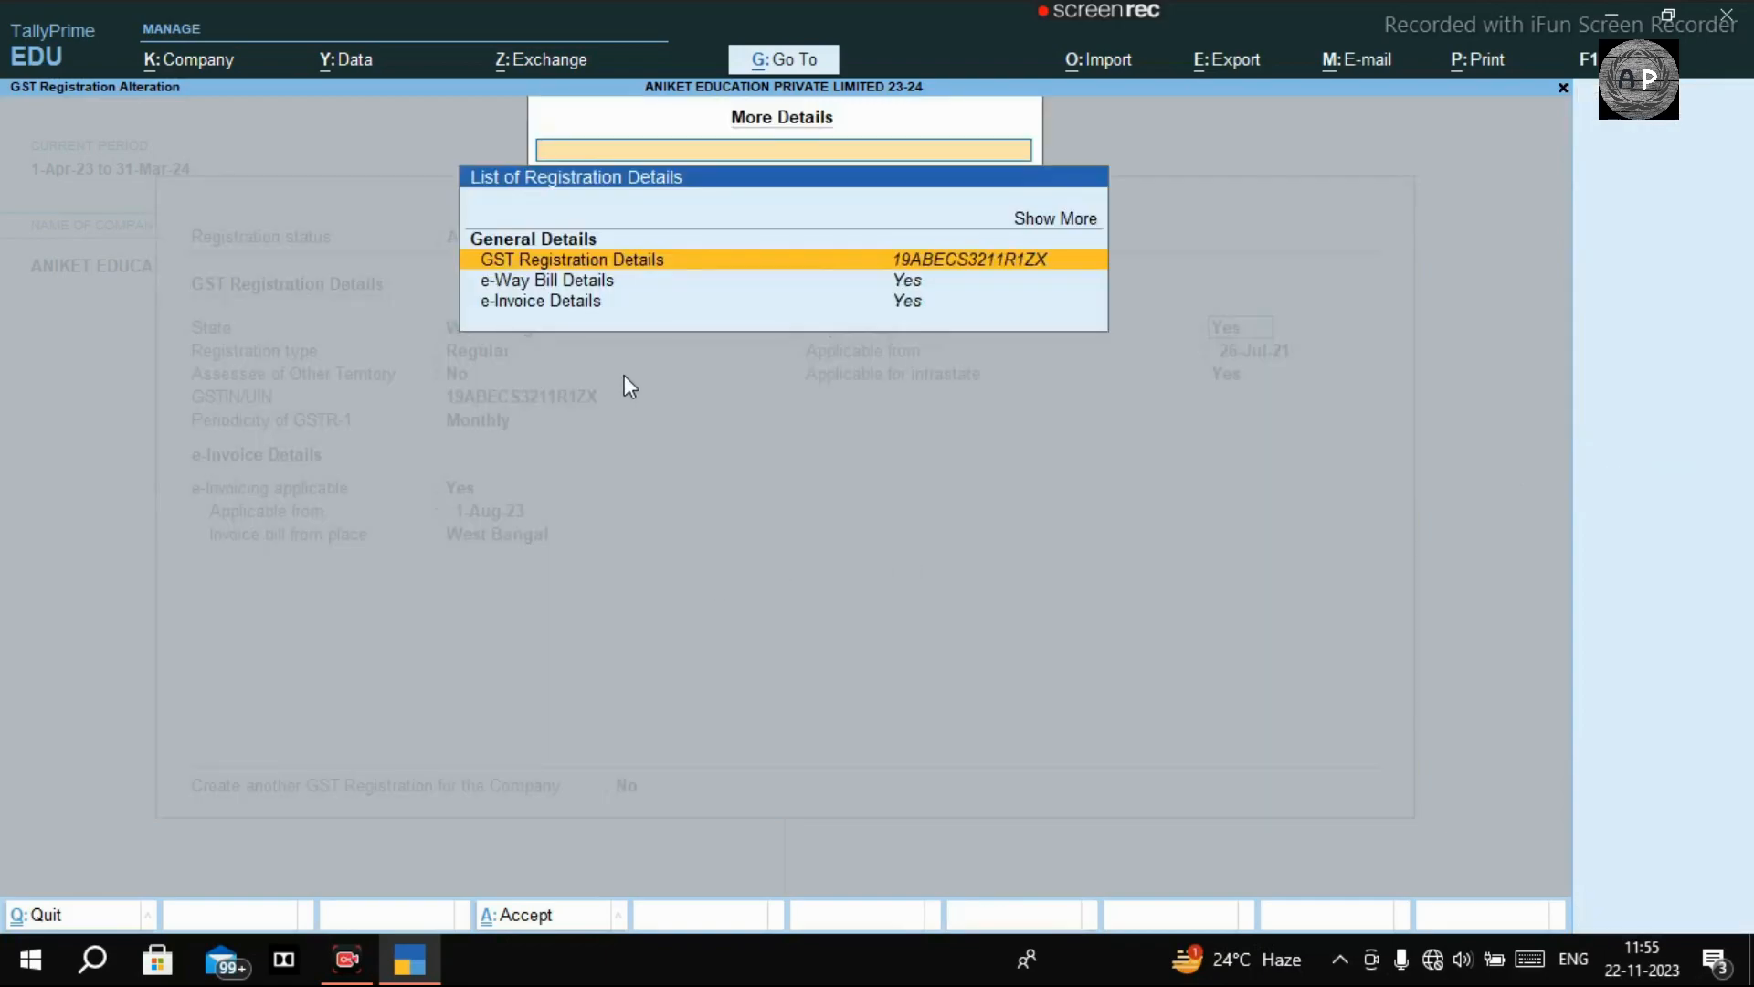
{"action": "key", "text": "Down"}
{"action": "key", "text": "Return"}
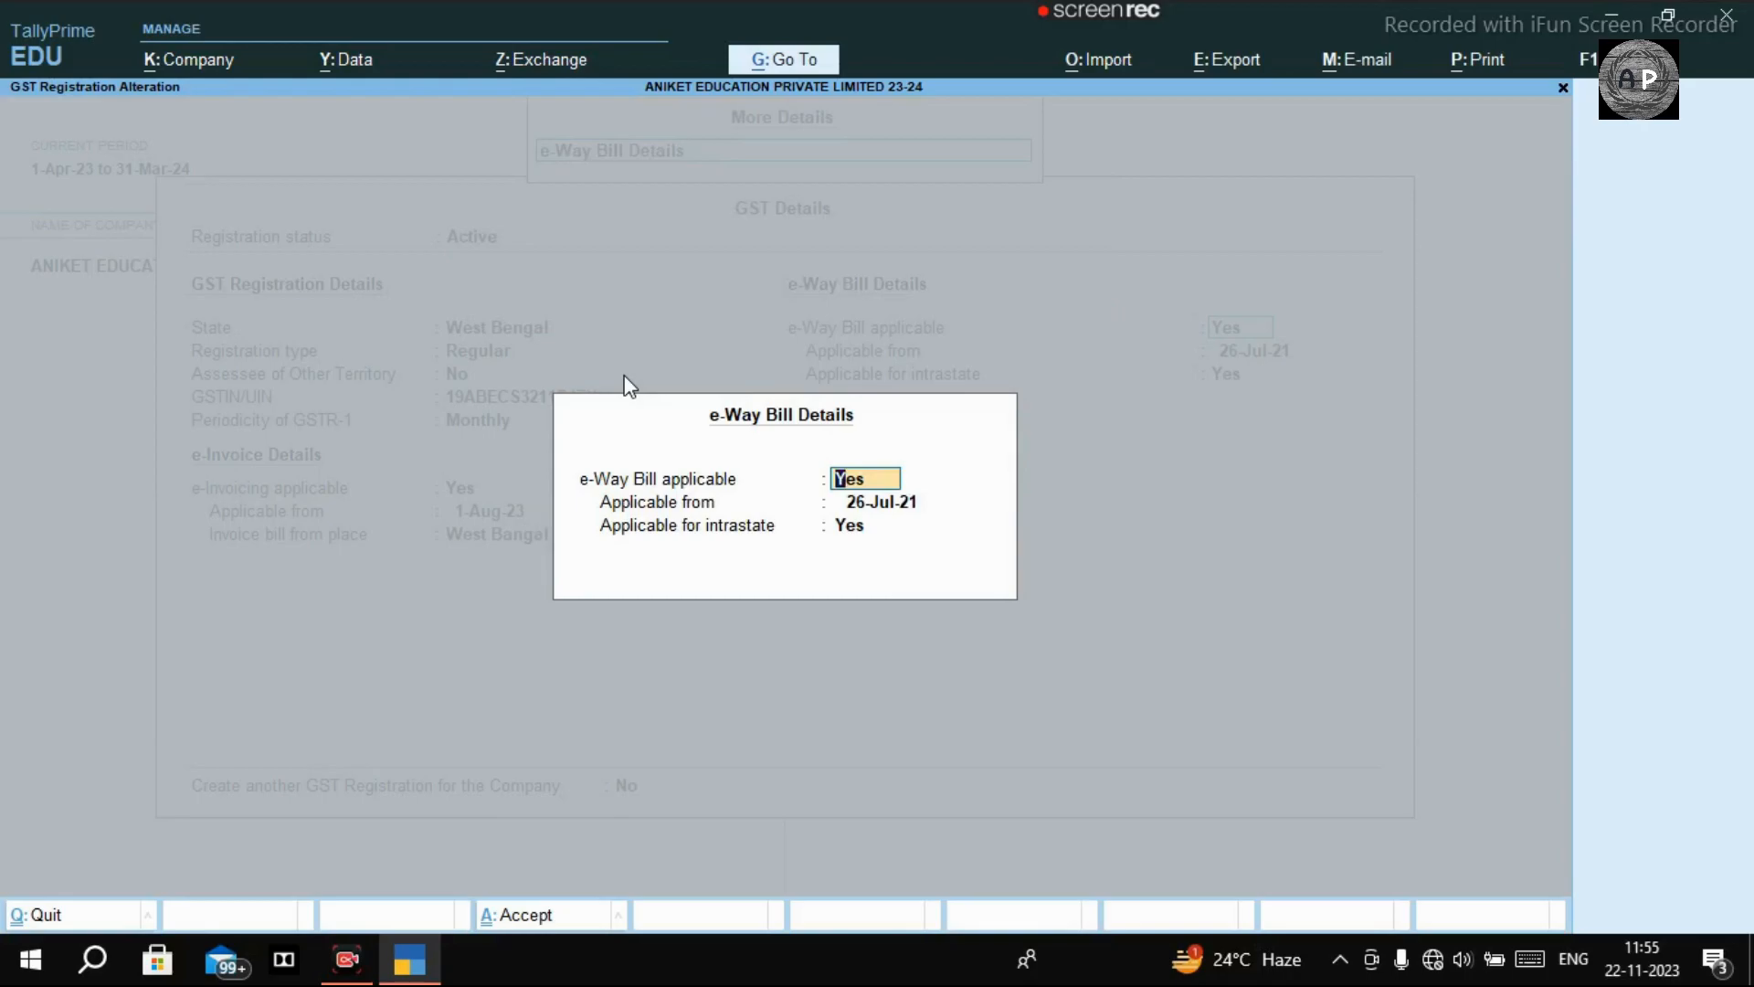
{"action": "key", "text": "ctrl+a"}
{"action": "key", "text": "ctrl+a"}
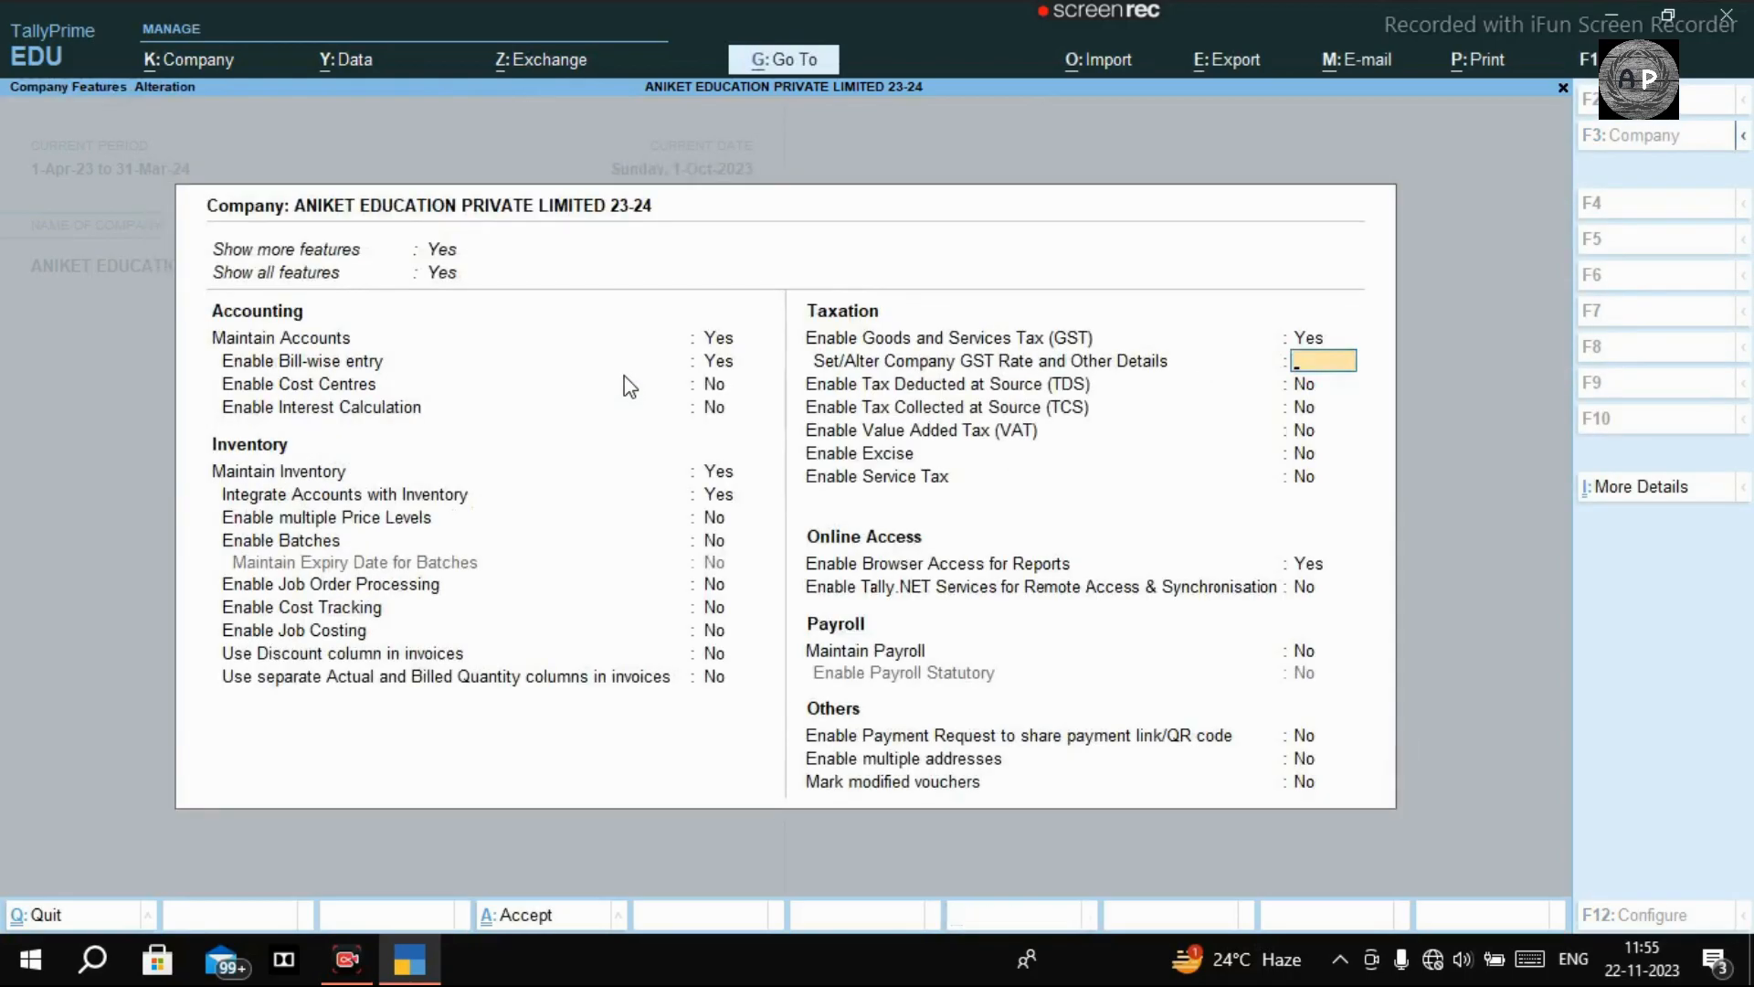
{"action": "key", "text": "ctrl+a"}
{"action": "key", "text": "Escape"}
{"action": "key", "text": "Escape"}
{"action": "key", "text": "Escape"}
{"action": "key", "text": "Escape"}
{"action": "key", "text": "Escape"}
{"action": "key", "text": "Escape"}
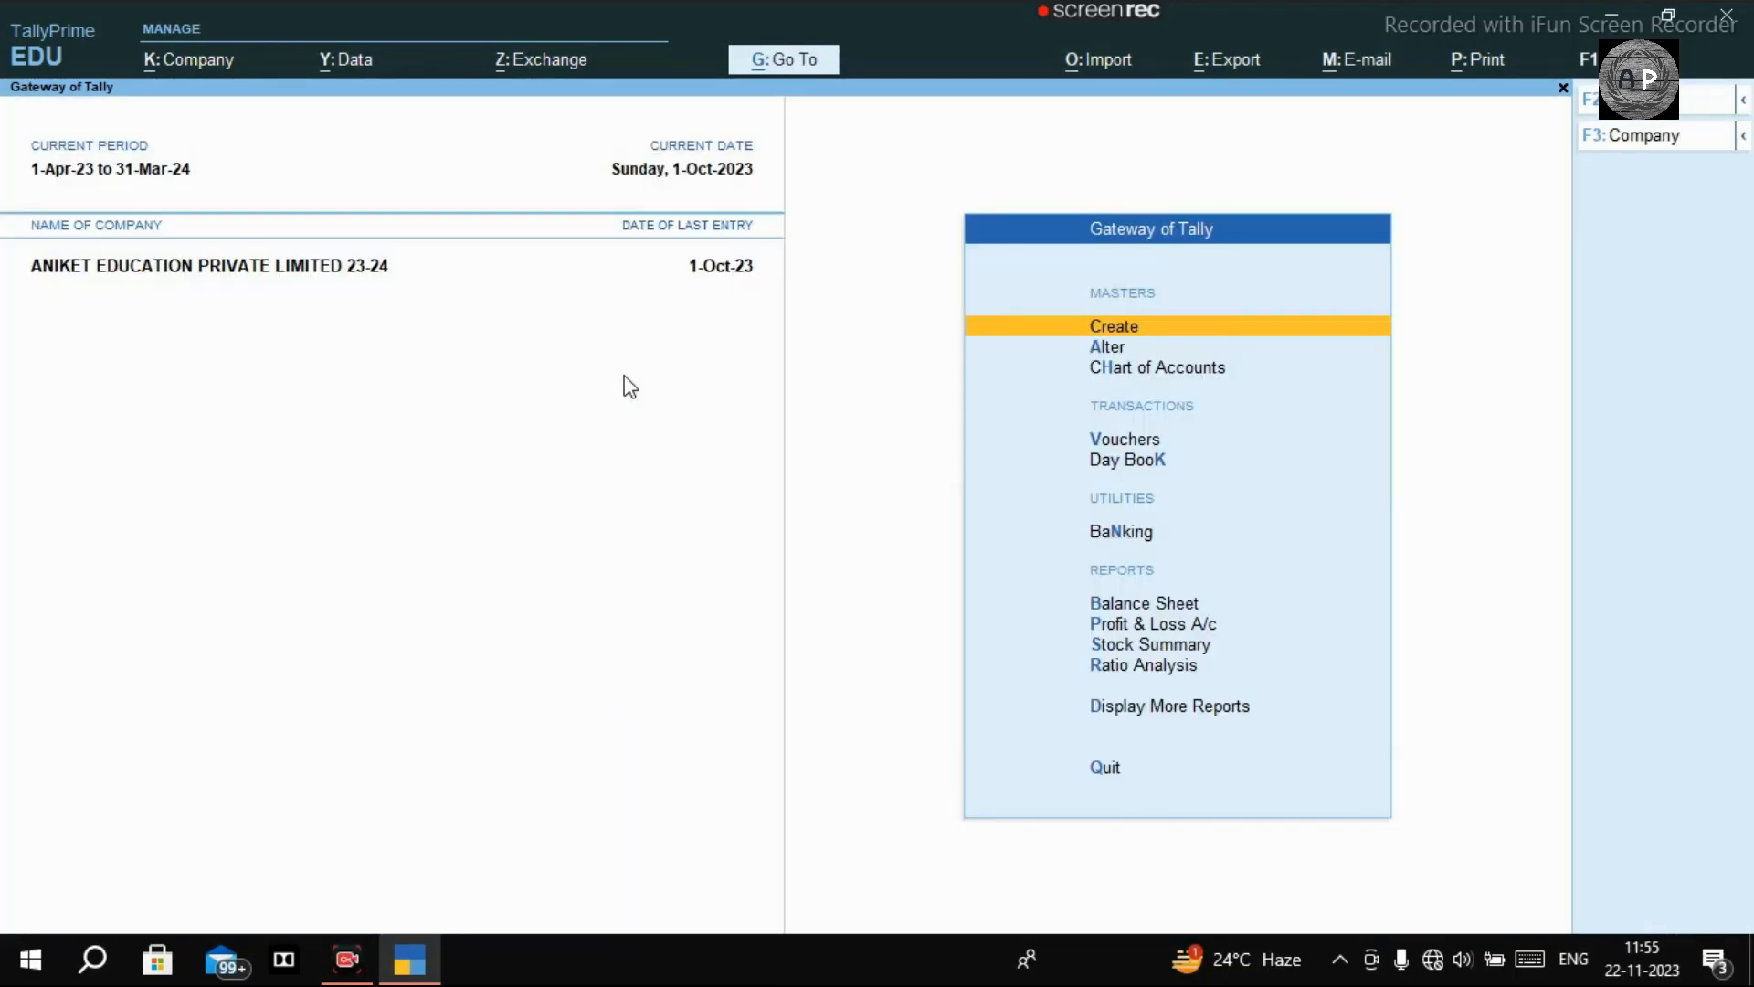
{"action": "key", "text": "d"}
{"action": "key", "text": "Escape"}
{"action": "key", "text": "Escape"}
{"action": "key", "text": "Escape"}
Open the Company GST Details statutory master for alteration.
{"action": "key", "text": "Down"}
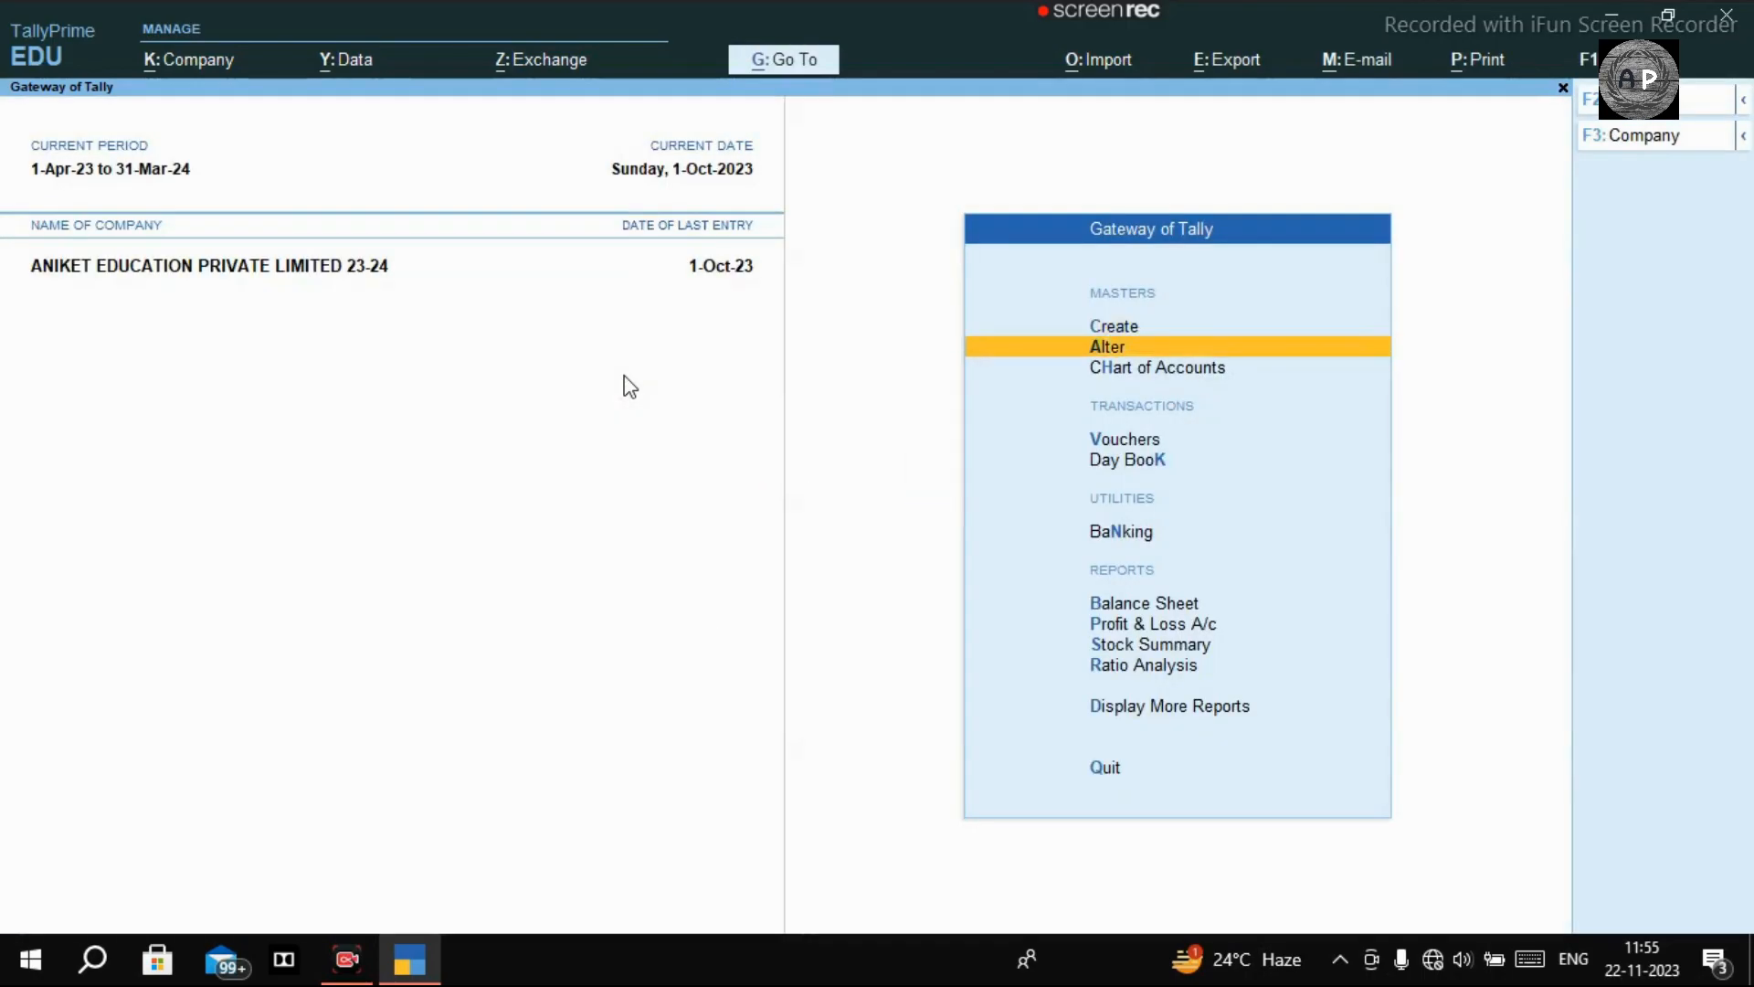
{"action": "key", "text": "Return"}
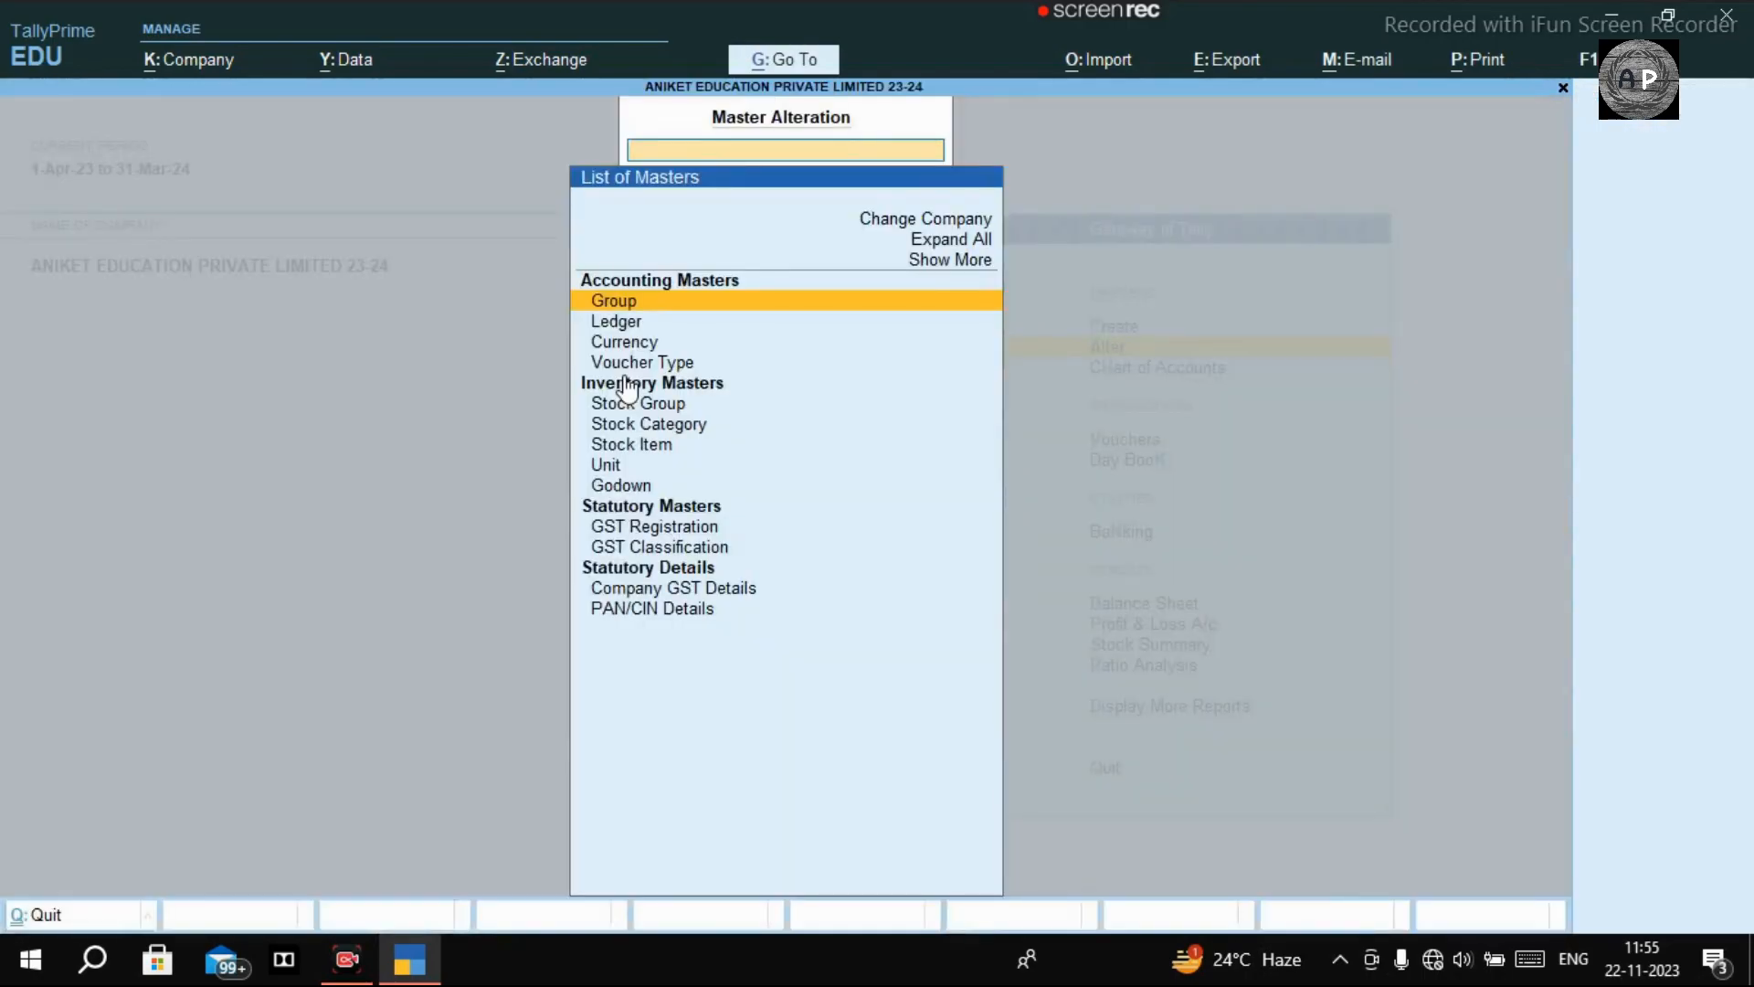
{"action": "key", "text": "Down"}
{"action": "key", "text": "Down"}
{"action": "key", "text": "Down"}
{"action": "key", "text": "Down"}
{"action": "key", "text": "Down"}
{"action": "key", "text": "Down"}
{"action": "key", "text": "Down"}
{"action": "key", "text": "Down"}
{"action": "key", "text": "Down"}
{"action": "key", "text": "Down"}
{"action": "key", "text": "Down"}
{"action": "key", "text": "Down"}
{"action": "key", "text": "Down"}
{"action": "key", "text": "Down"}
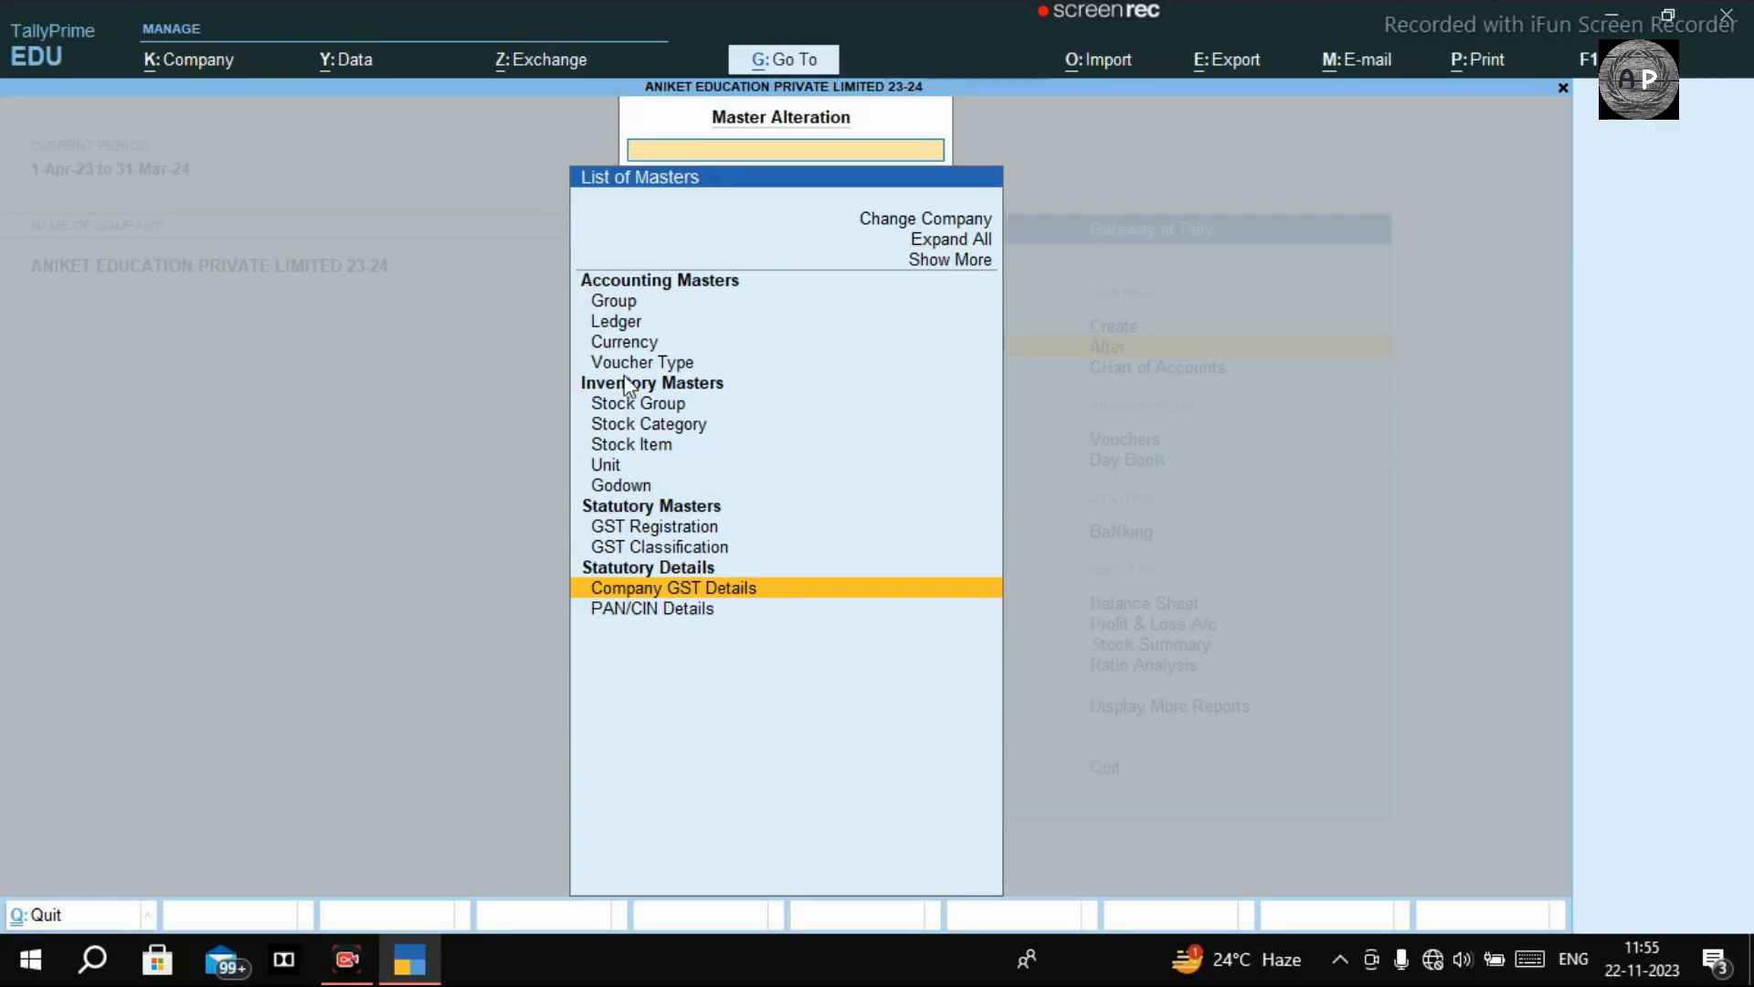
{"action": "key", "text": "Return"}
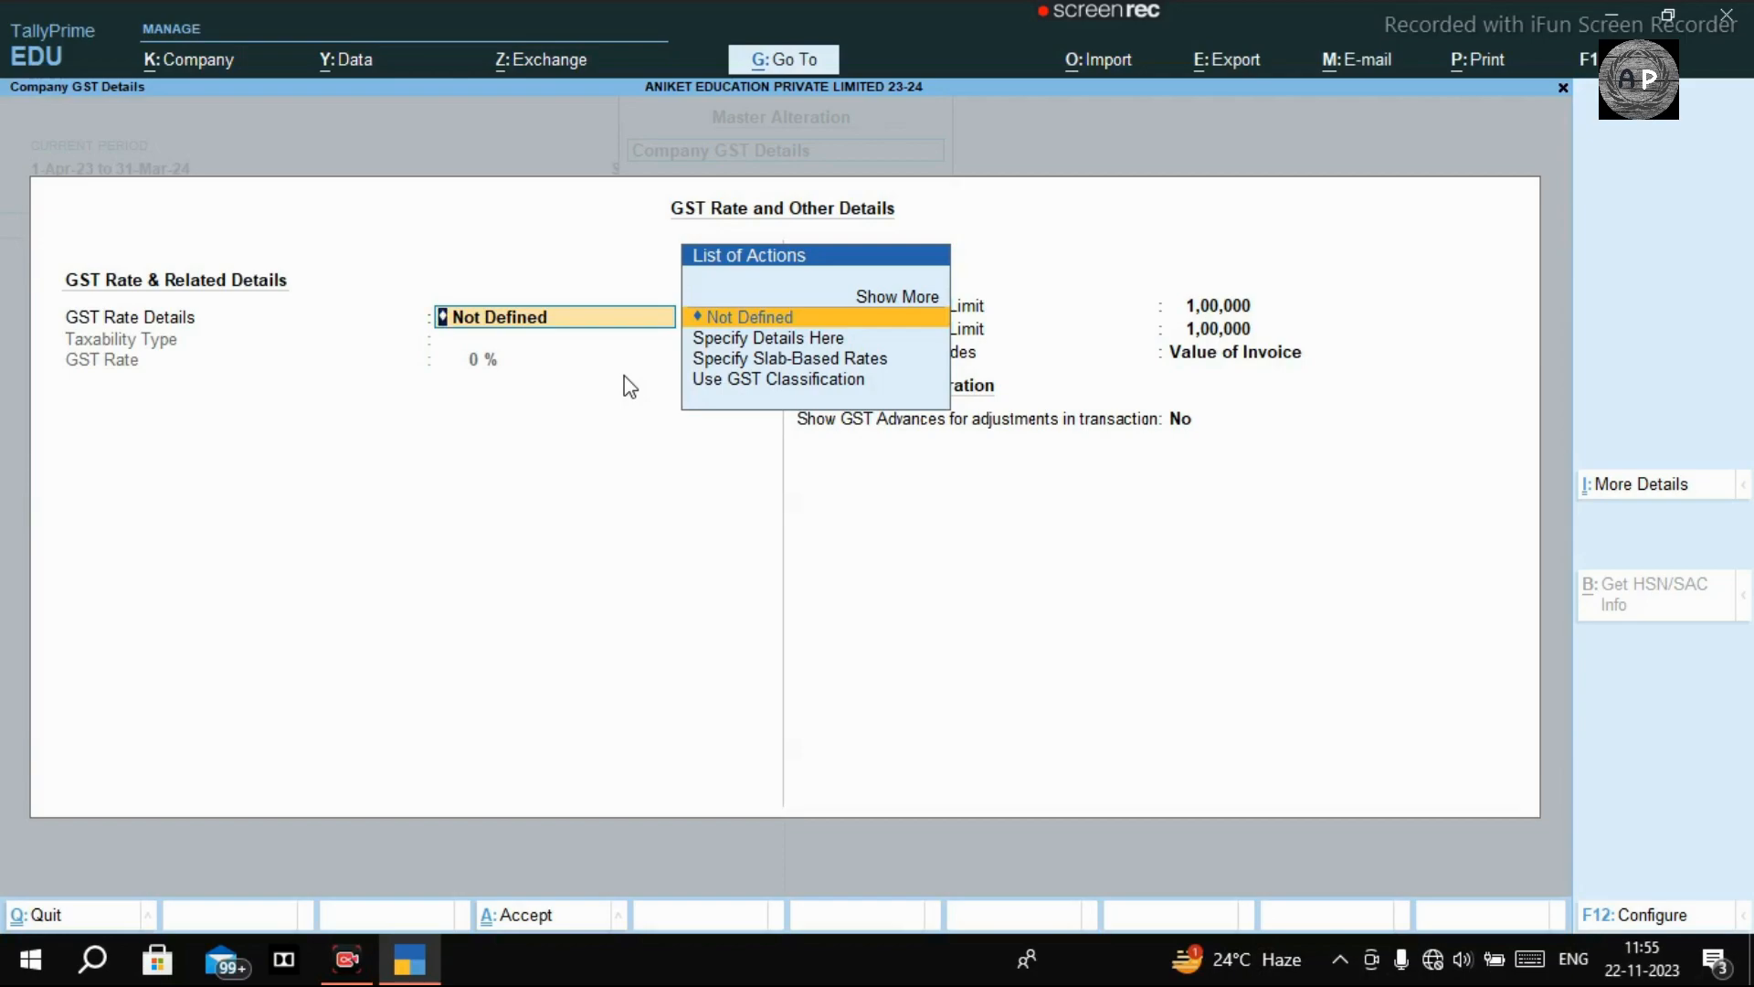
Set the interstate and intrastate e-Way Bill threshold limits to 50,000, based on Value of Invoice.
{"action": "key", "text": "Return"}
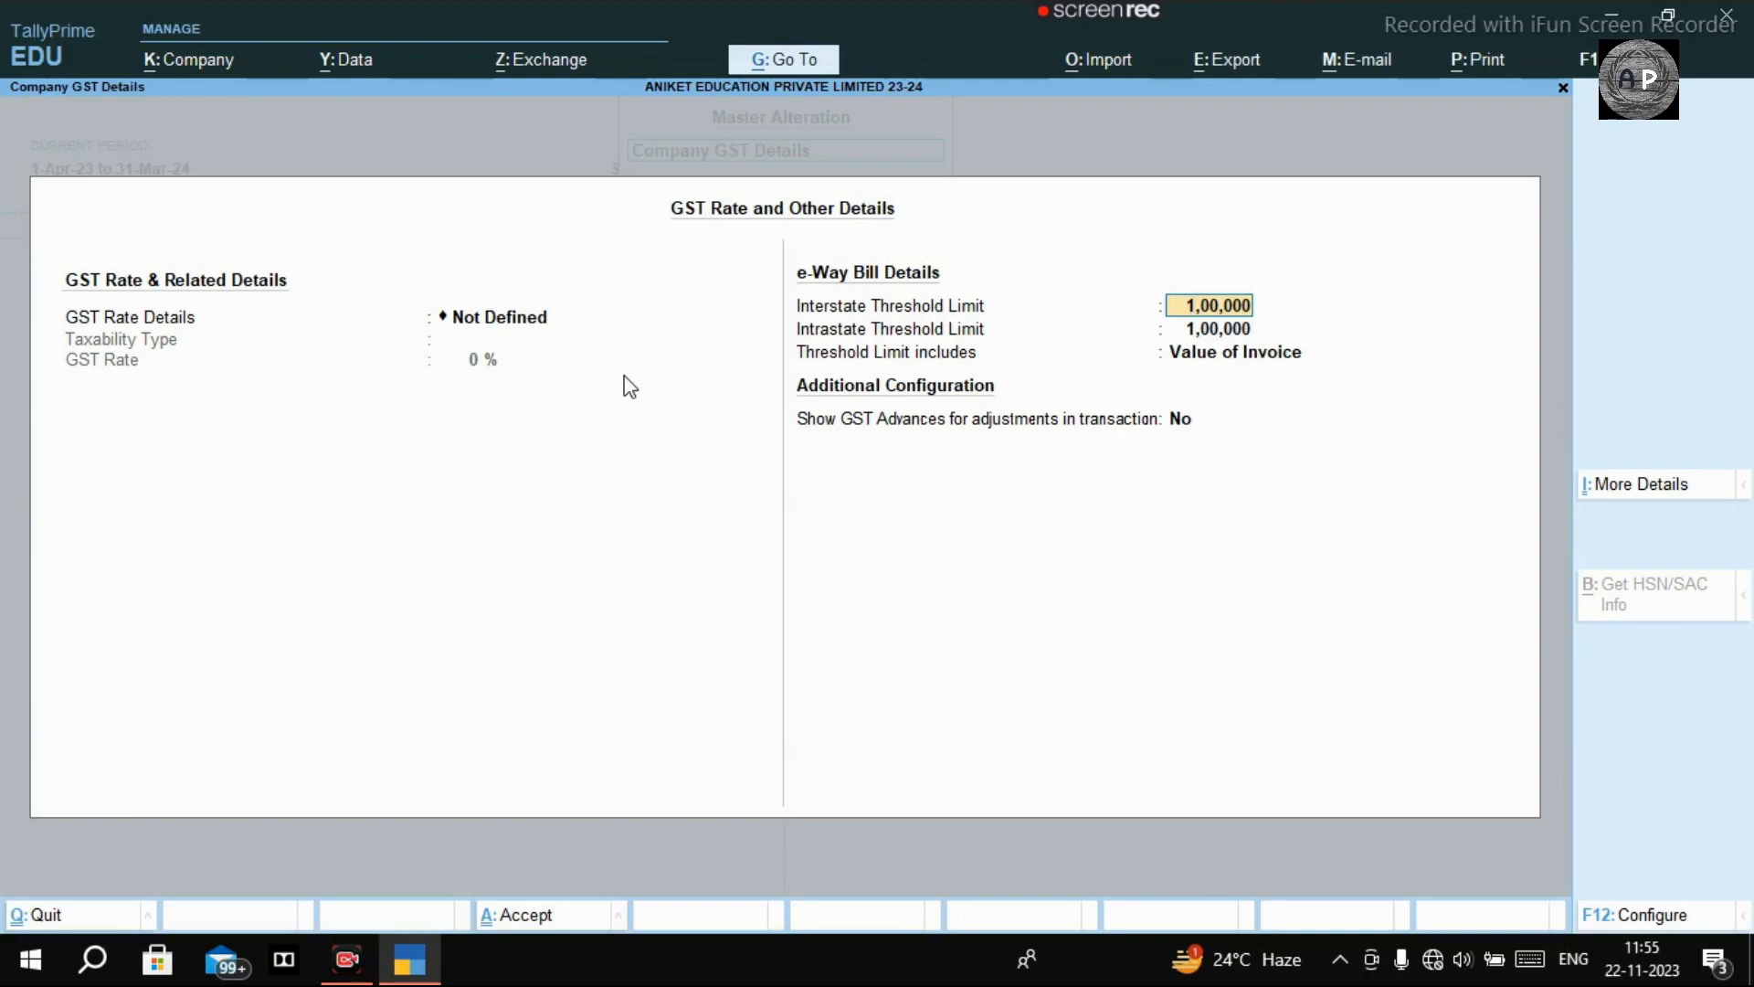
{"action": "type", "text": "50,000"}
{"action": "key", "text": "Return"}
{"action": "type", "text": "50,000"}
{"action": "key", "text": "Return"}
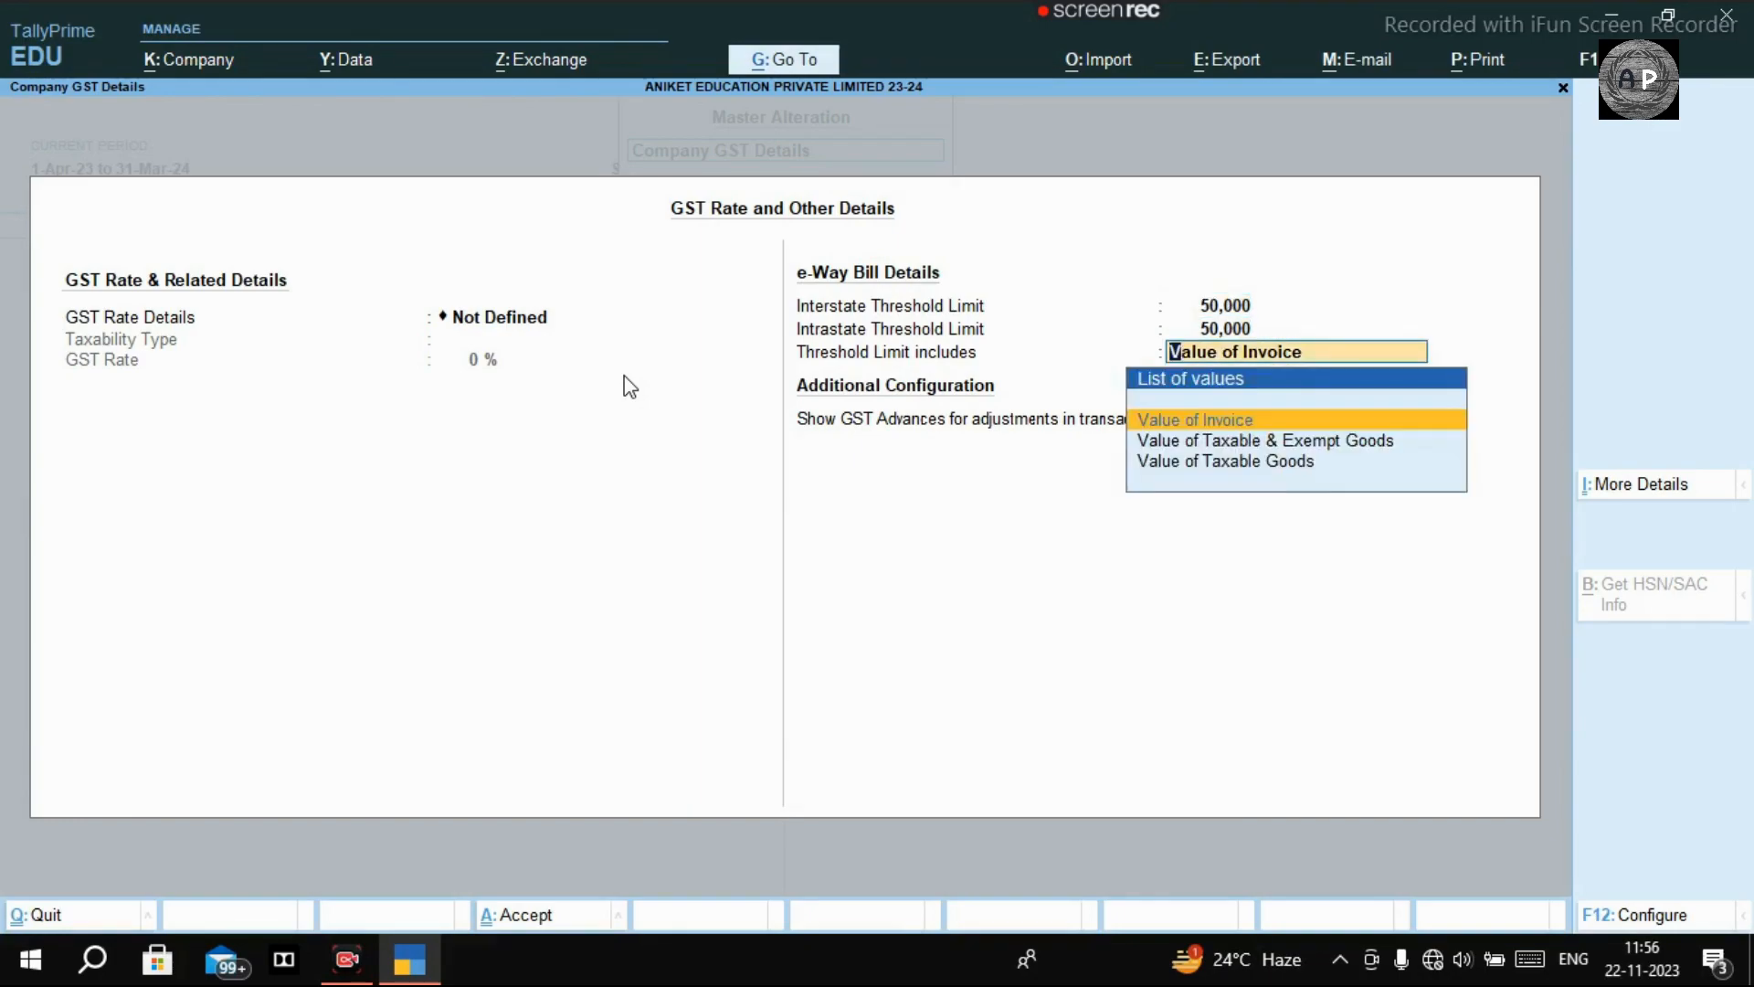
{"action": "key", "text": "Return"}
Change both the interstate and intrastate e-Way Bill threshold limits to 1.
{"action": "key", "text": "BackSpace"}
{"action": "key", "text": "BackSpace"}
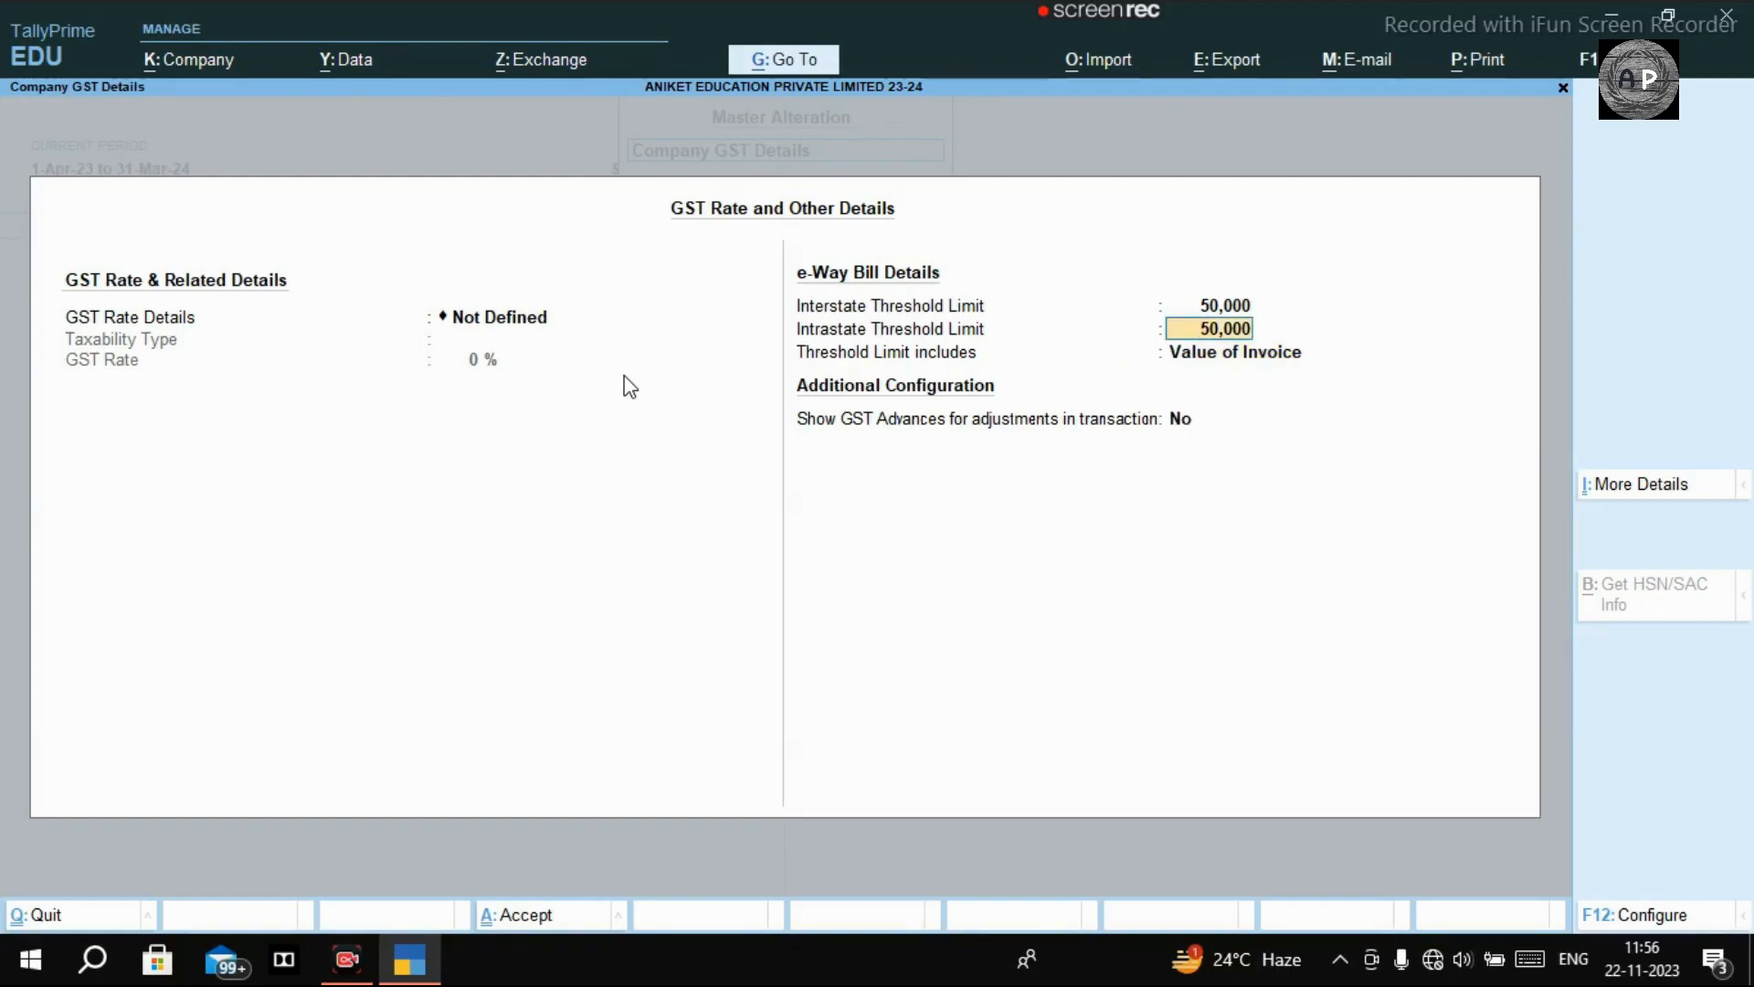
{"action": "key", "text": "BackSpace"}
{"action": "type", "text": "1"}
{"action": "key", "text": "Return"}
{"action": "type", "text": "1"}
{"action": "key", "text": "Return"}
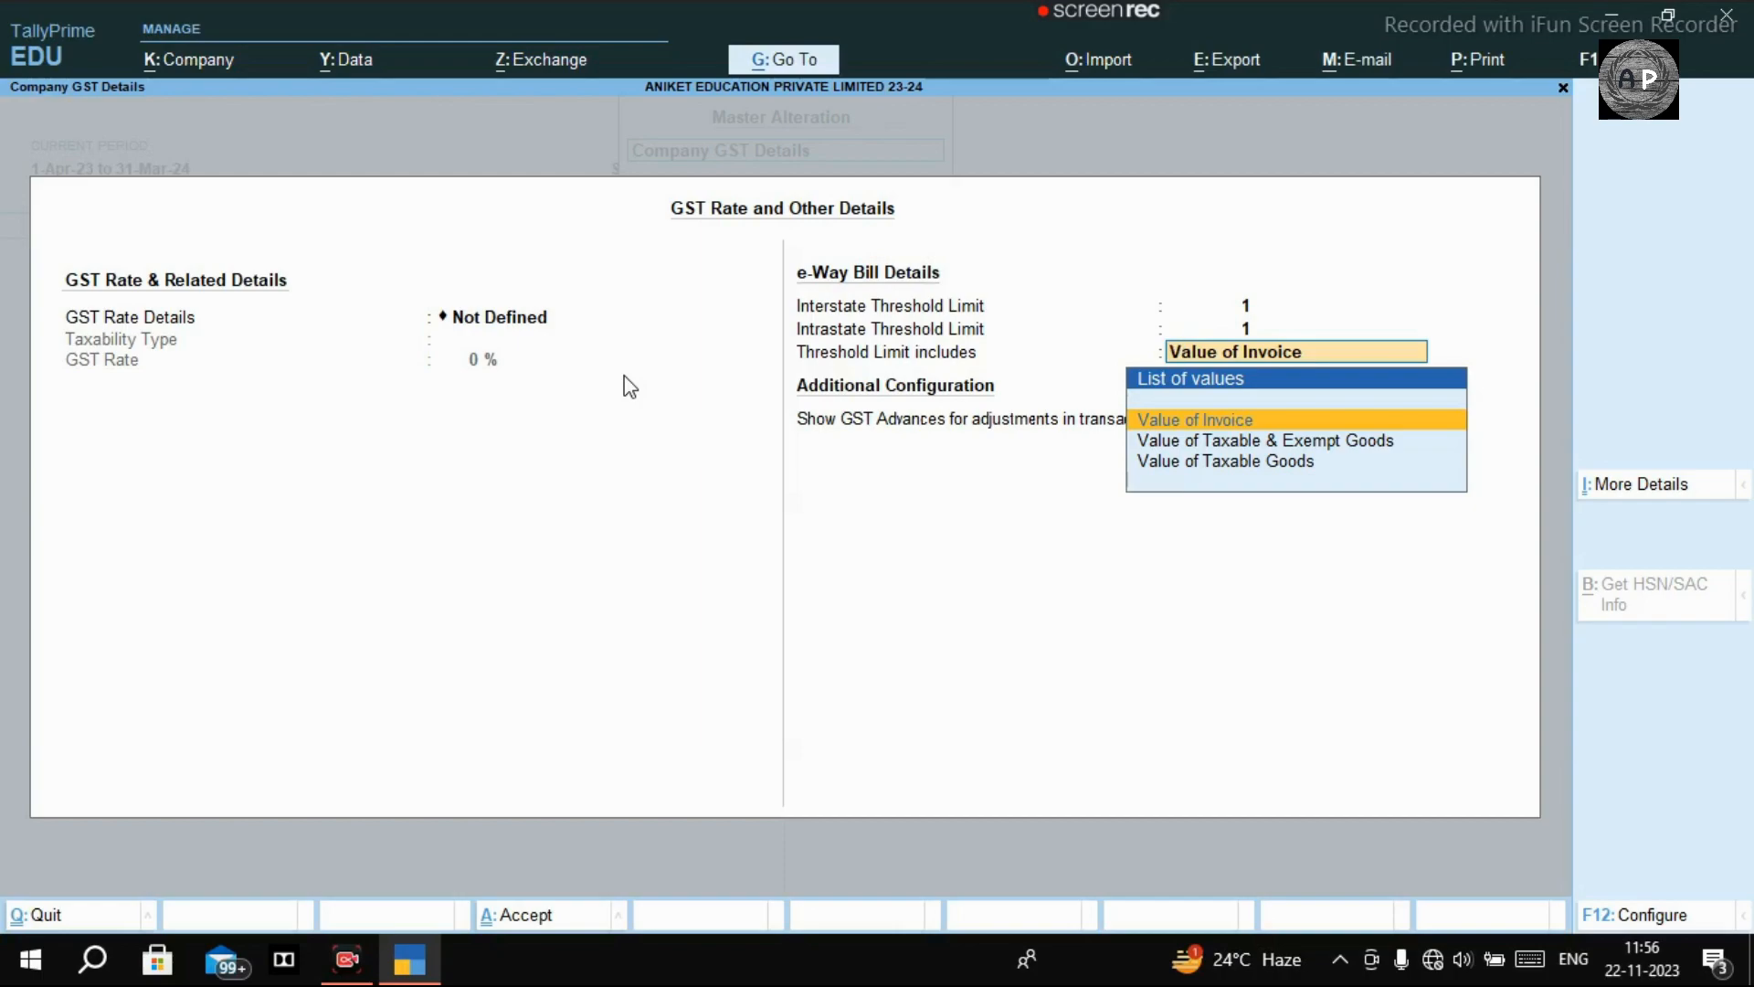
Enter 50,000 again for both the interstate and intrastate threshold limits and save the company GST details.
{"action": "key", "text": "BackSpace"}
{"action": "key", "text": "BackSpace"}
{"action": "type", "text": "5"}
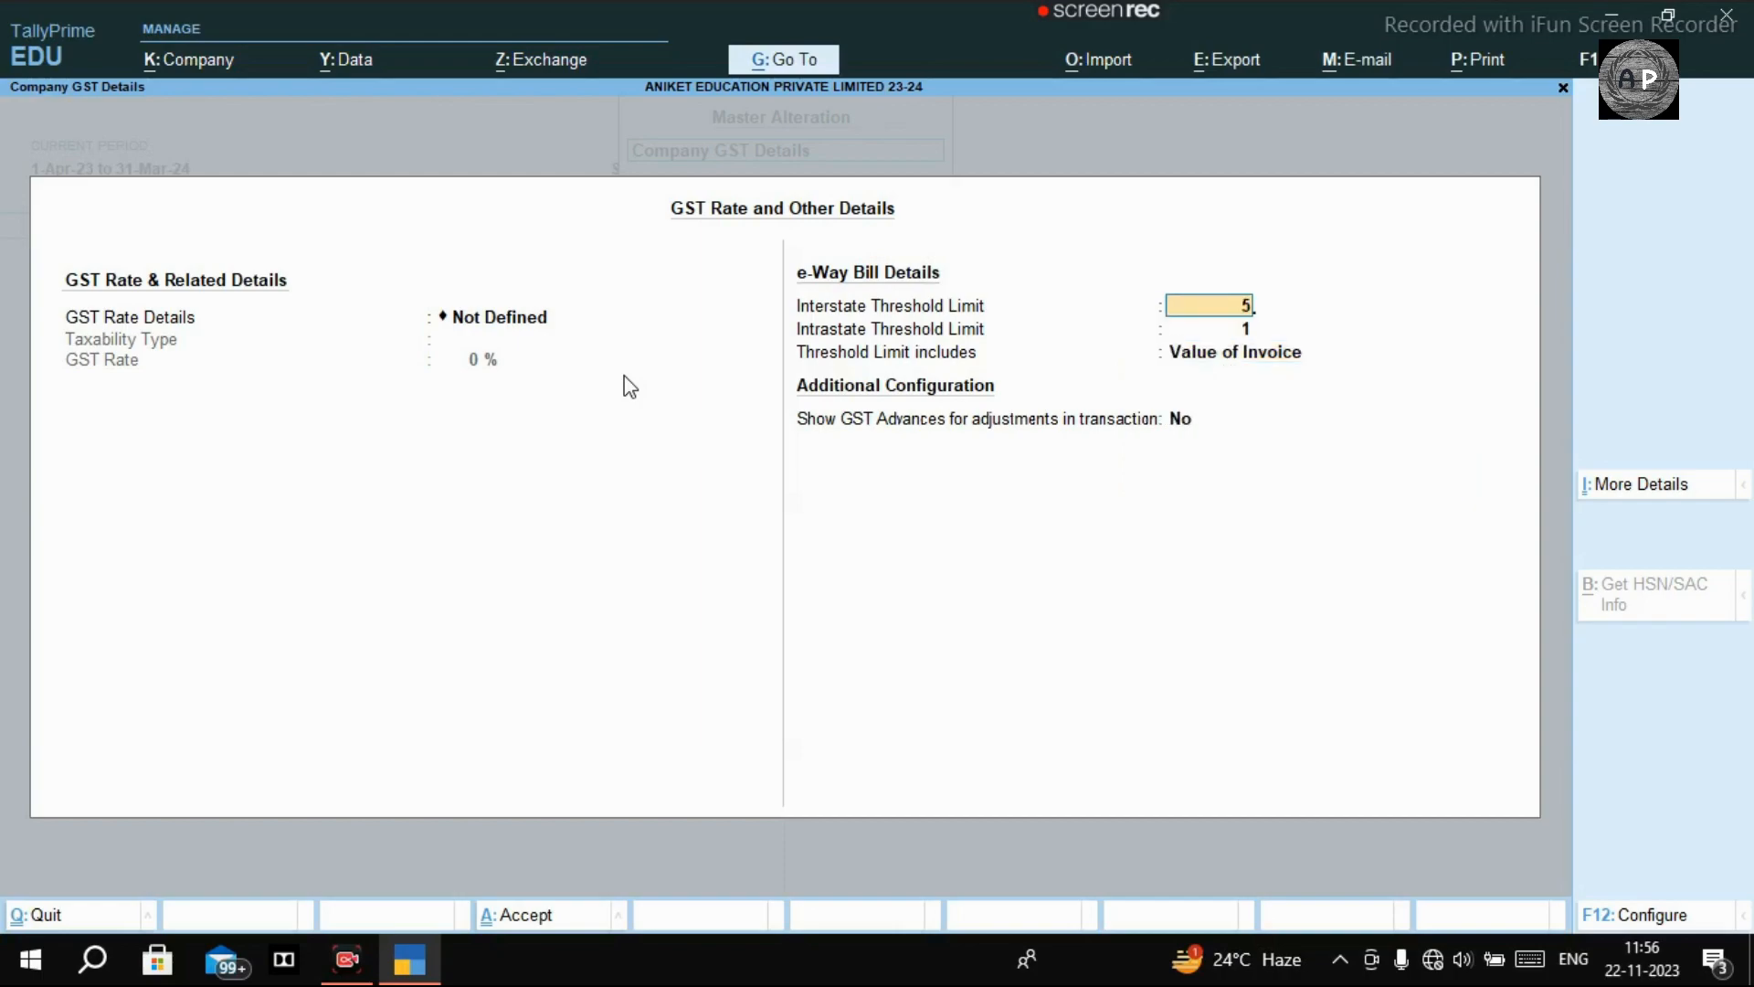
{"action": "type", "text": "0,000"}
{"action": "key", "text": "Return"}
{"action": "key", "text": "BackSpace"}
{"action": "type", "text": "50,00"}
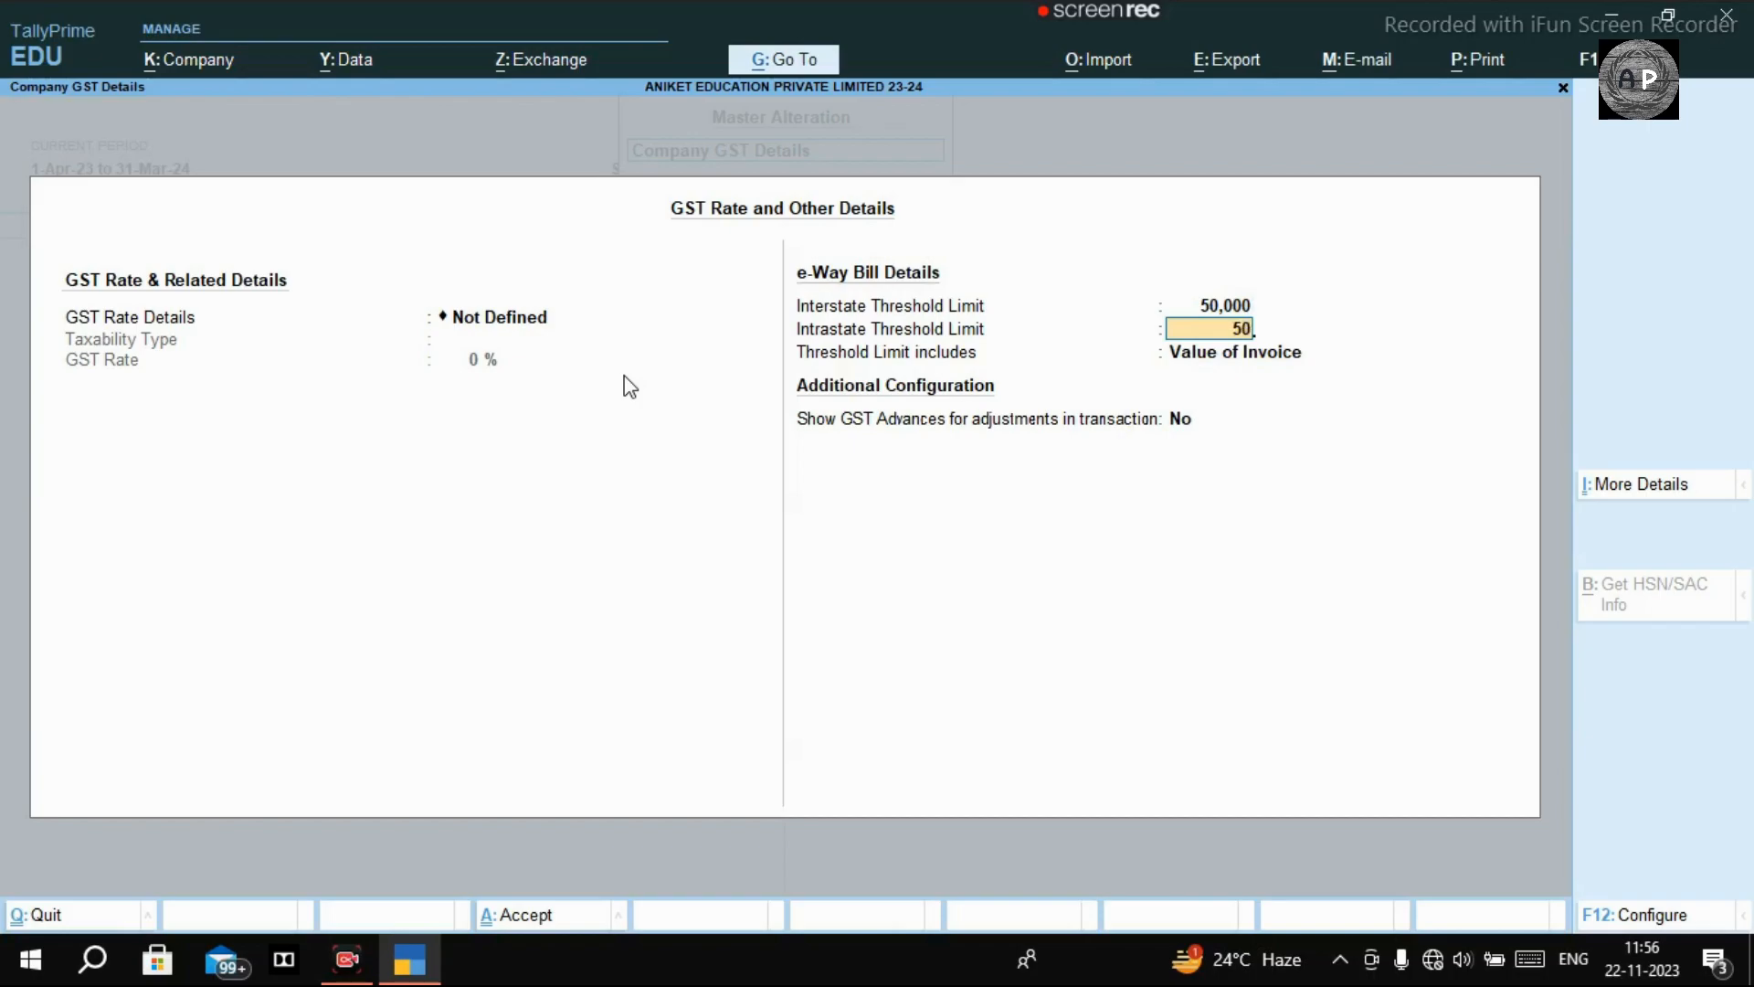
{"action": "type", "text": "00"}
{"action": "key", "text": "Return"}
{"action": "key", "text": "ctrl"}
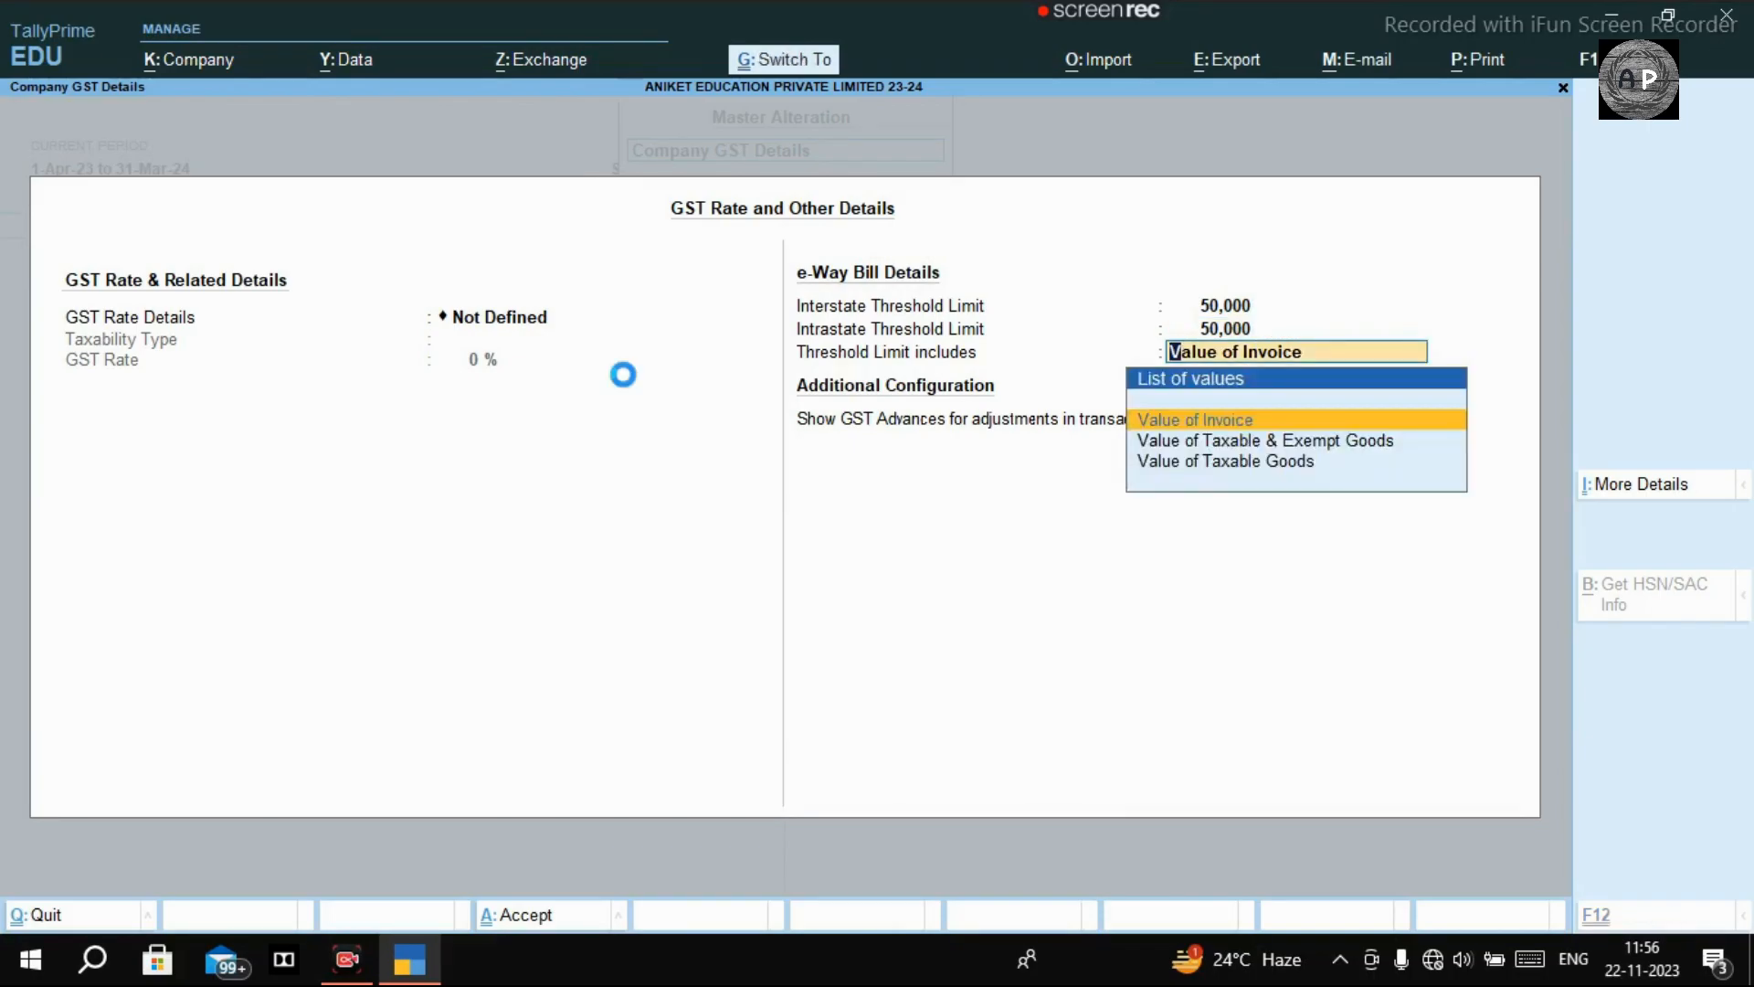
{"action": "key", "text": "ctrl+a"}
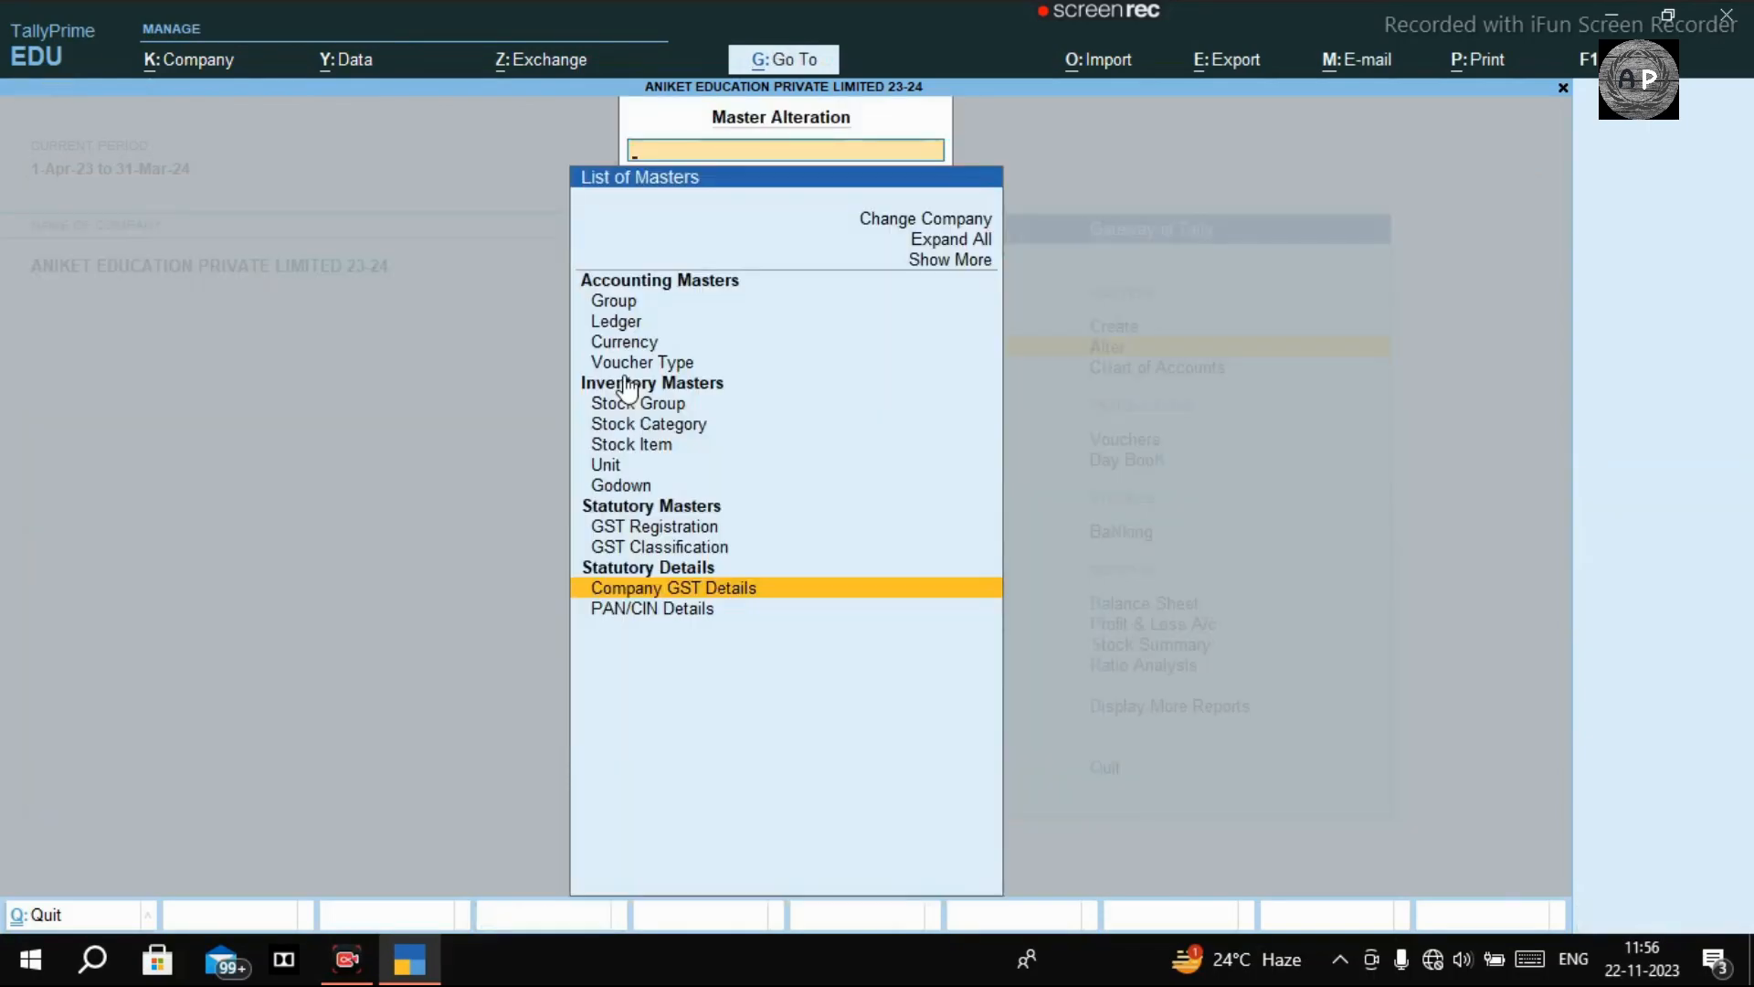
Start a new Sales voucher using the GST voucher class.
{"action": "key", "text": "Escape"}
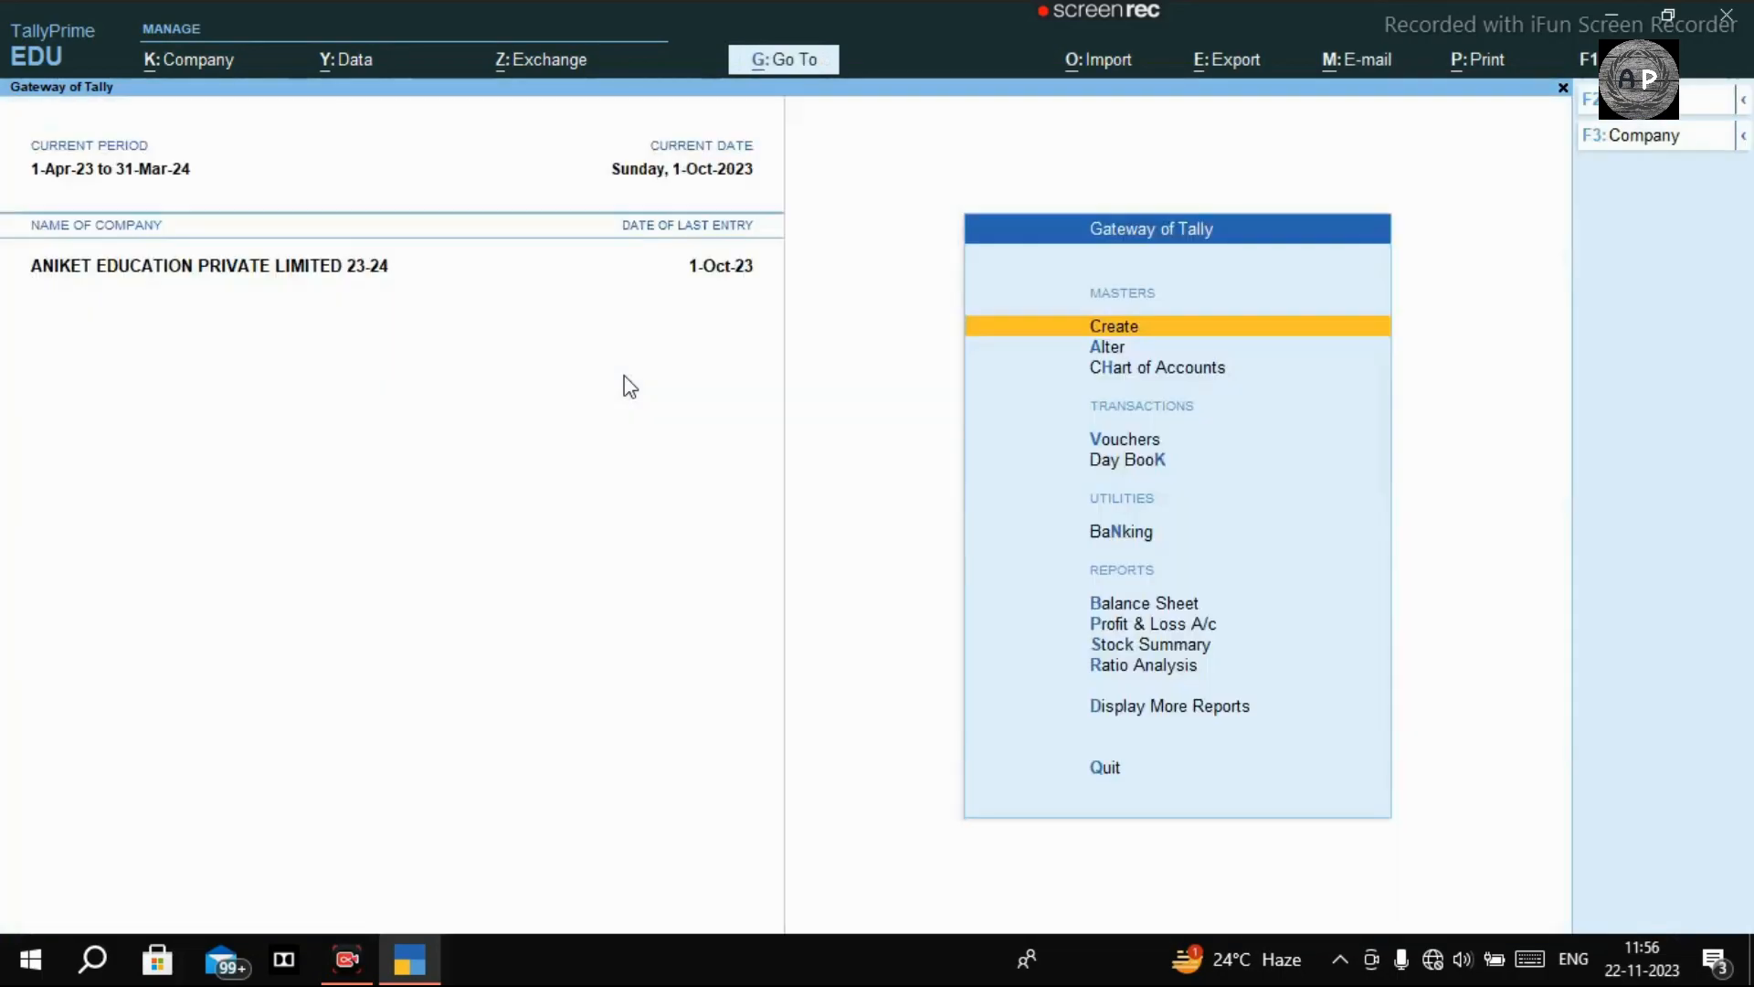
{"action": "key", "text": "v"}
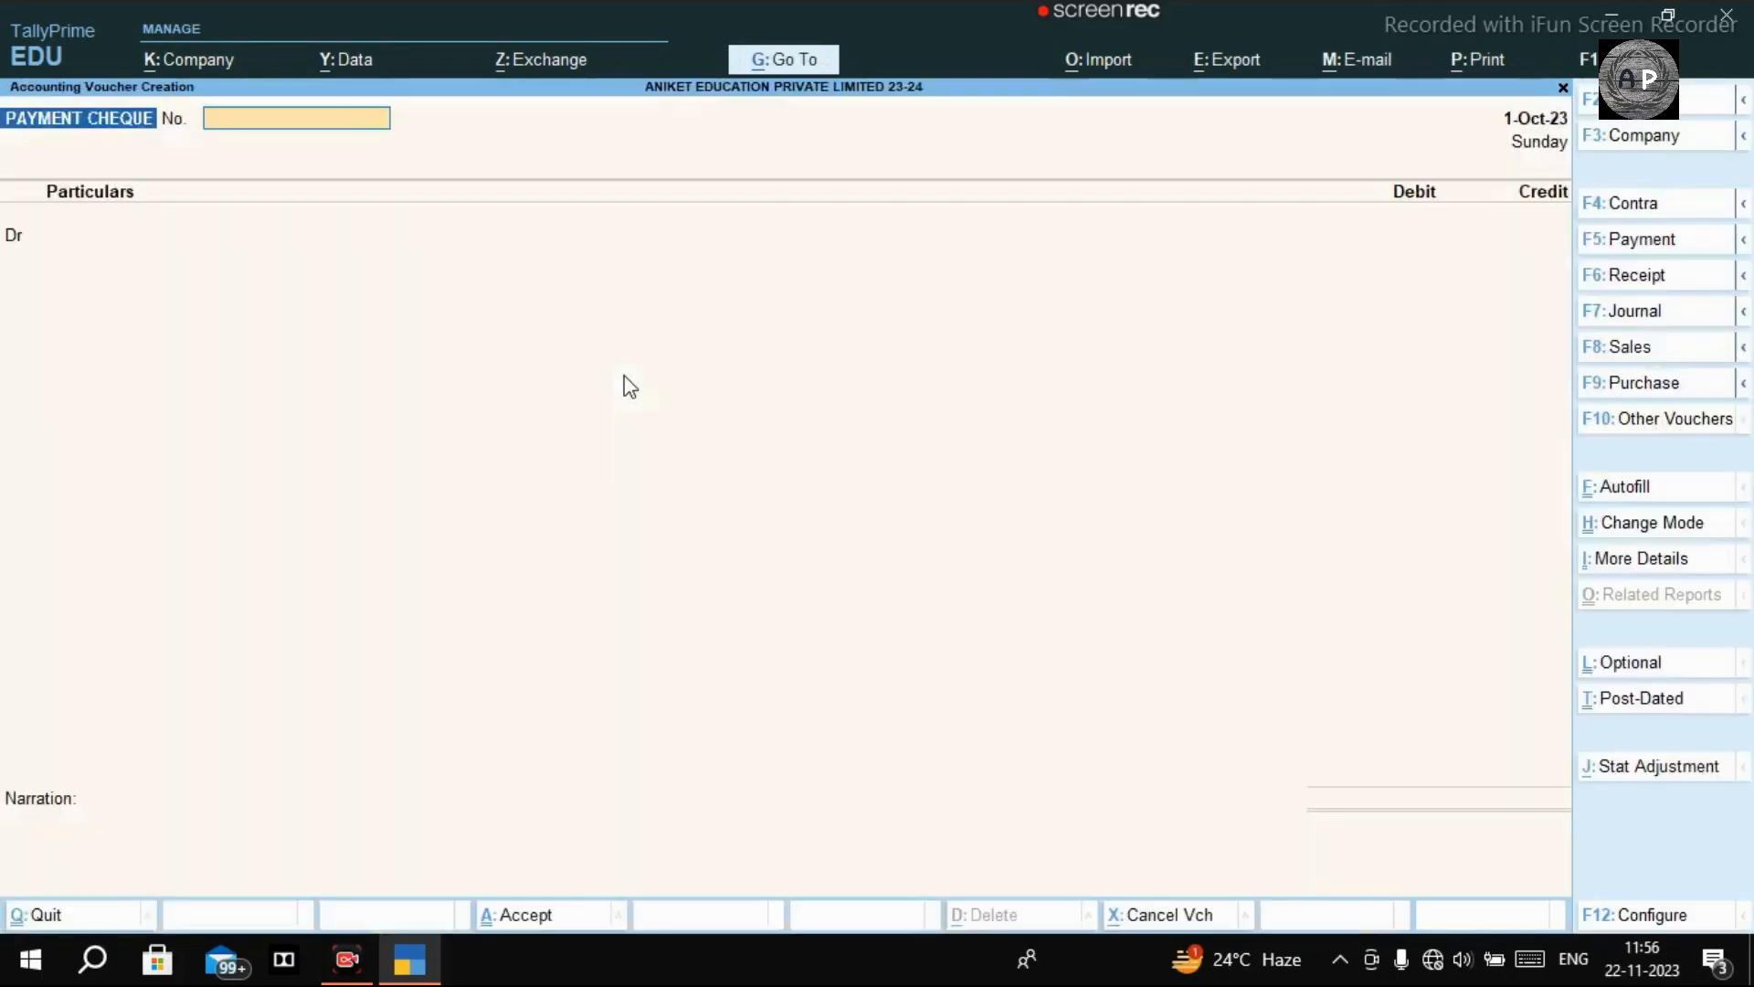
{"action": "left_click", "coordinate": [1656, 346]}
{"action": "key", "text": "Return"}
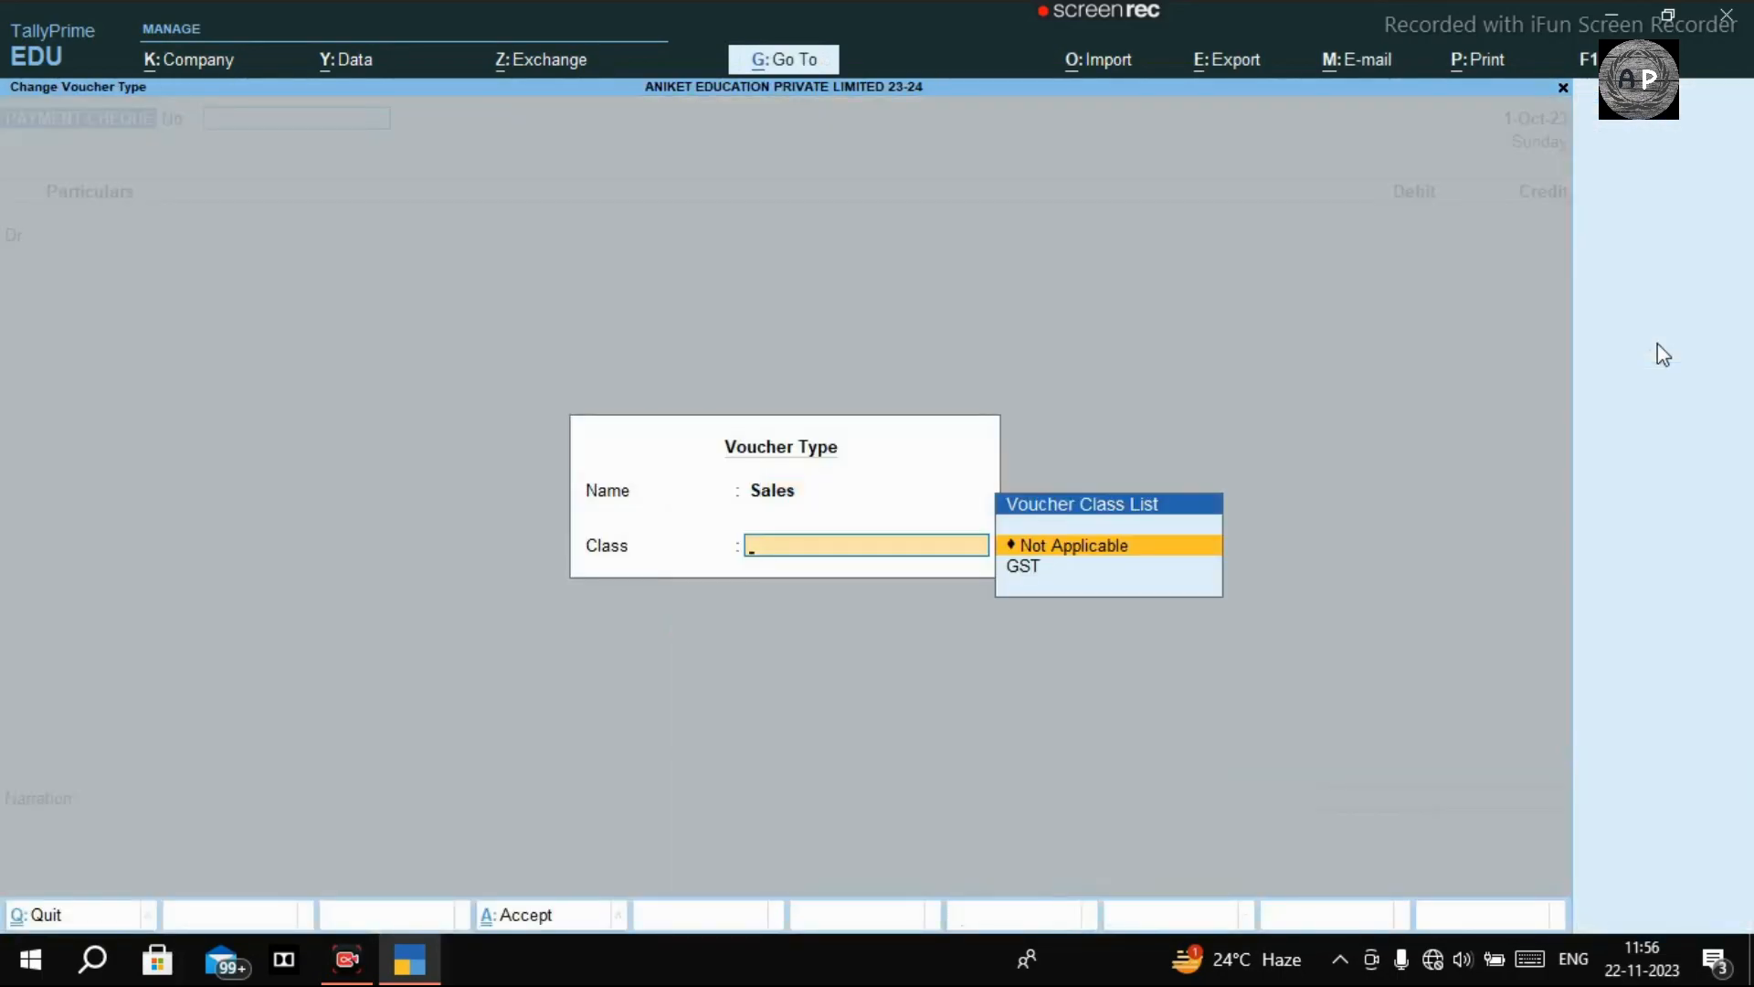
{"action": "key", "text": "Down"}
{"action": "left_click", "coordinate": [1657, 345]}
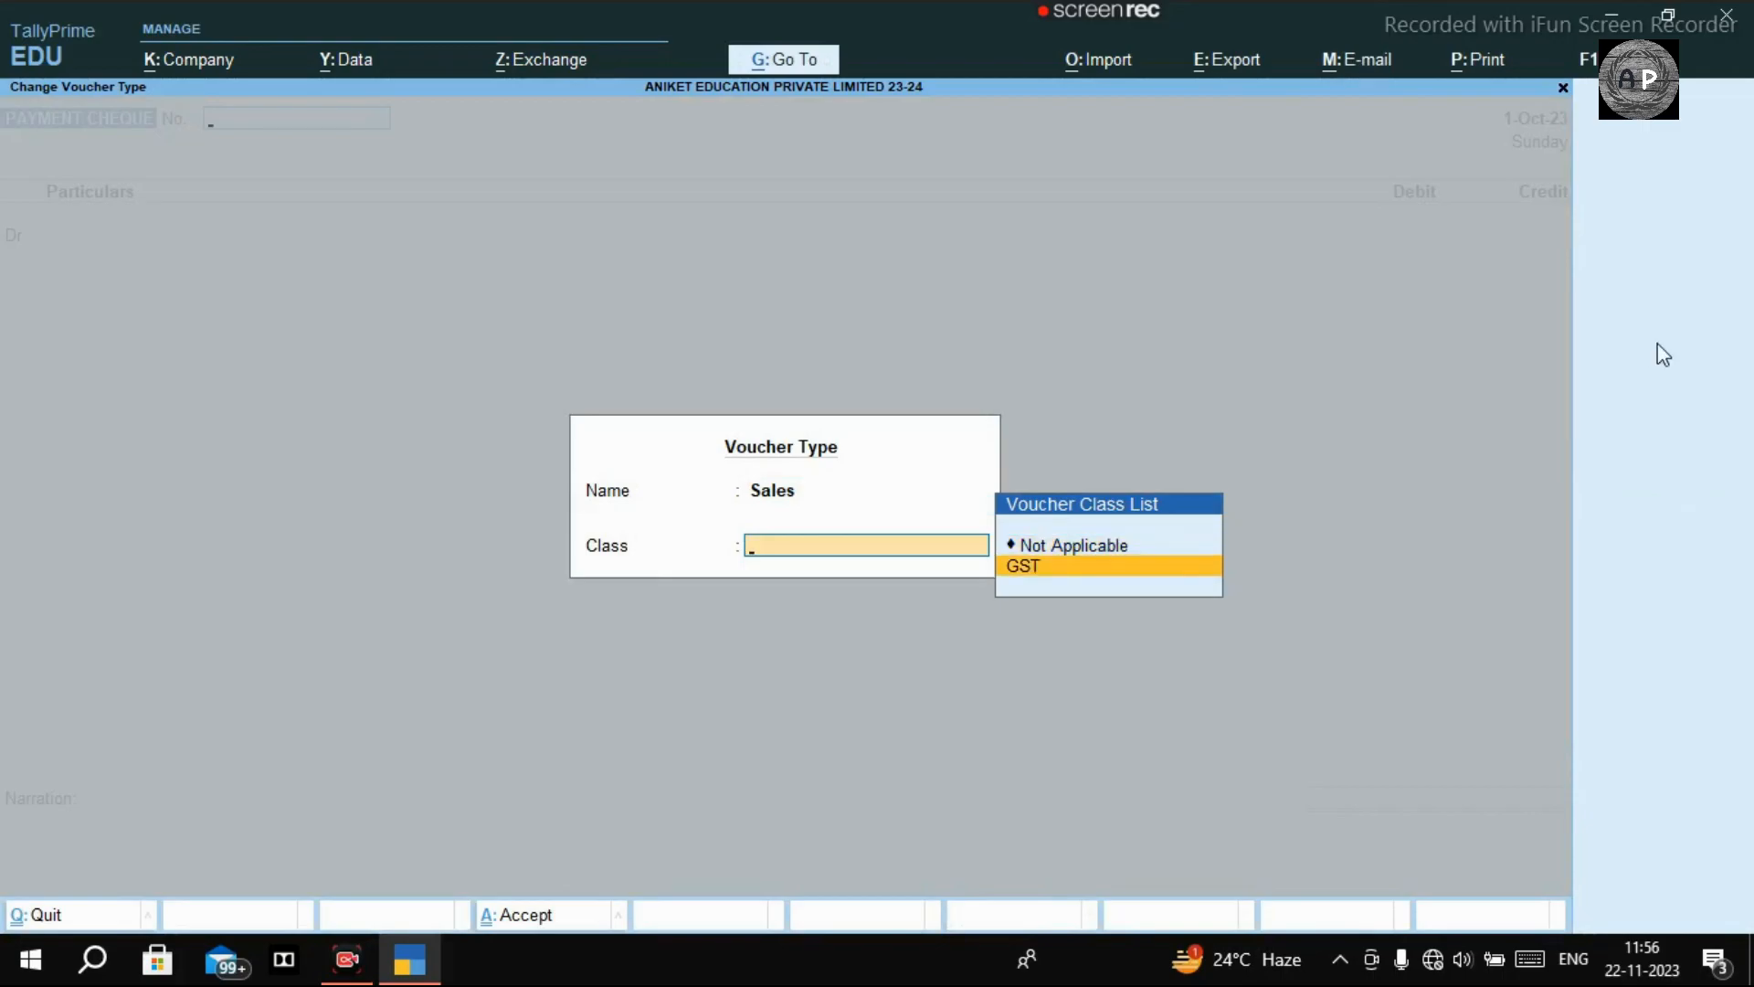
{"action": "key", "text": "Return"}
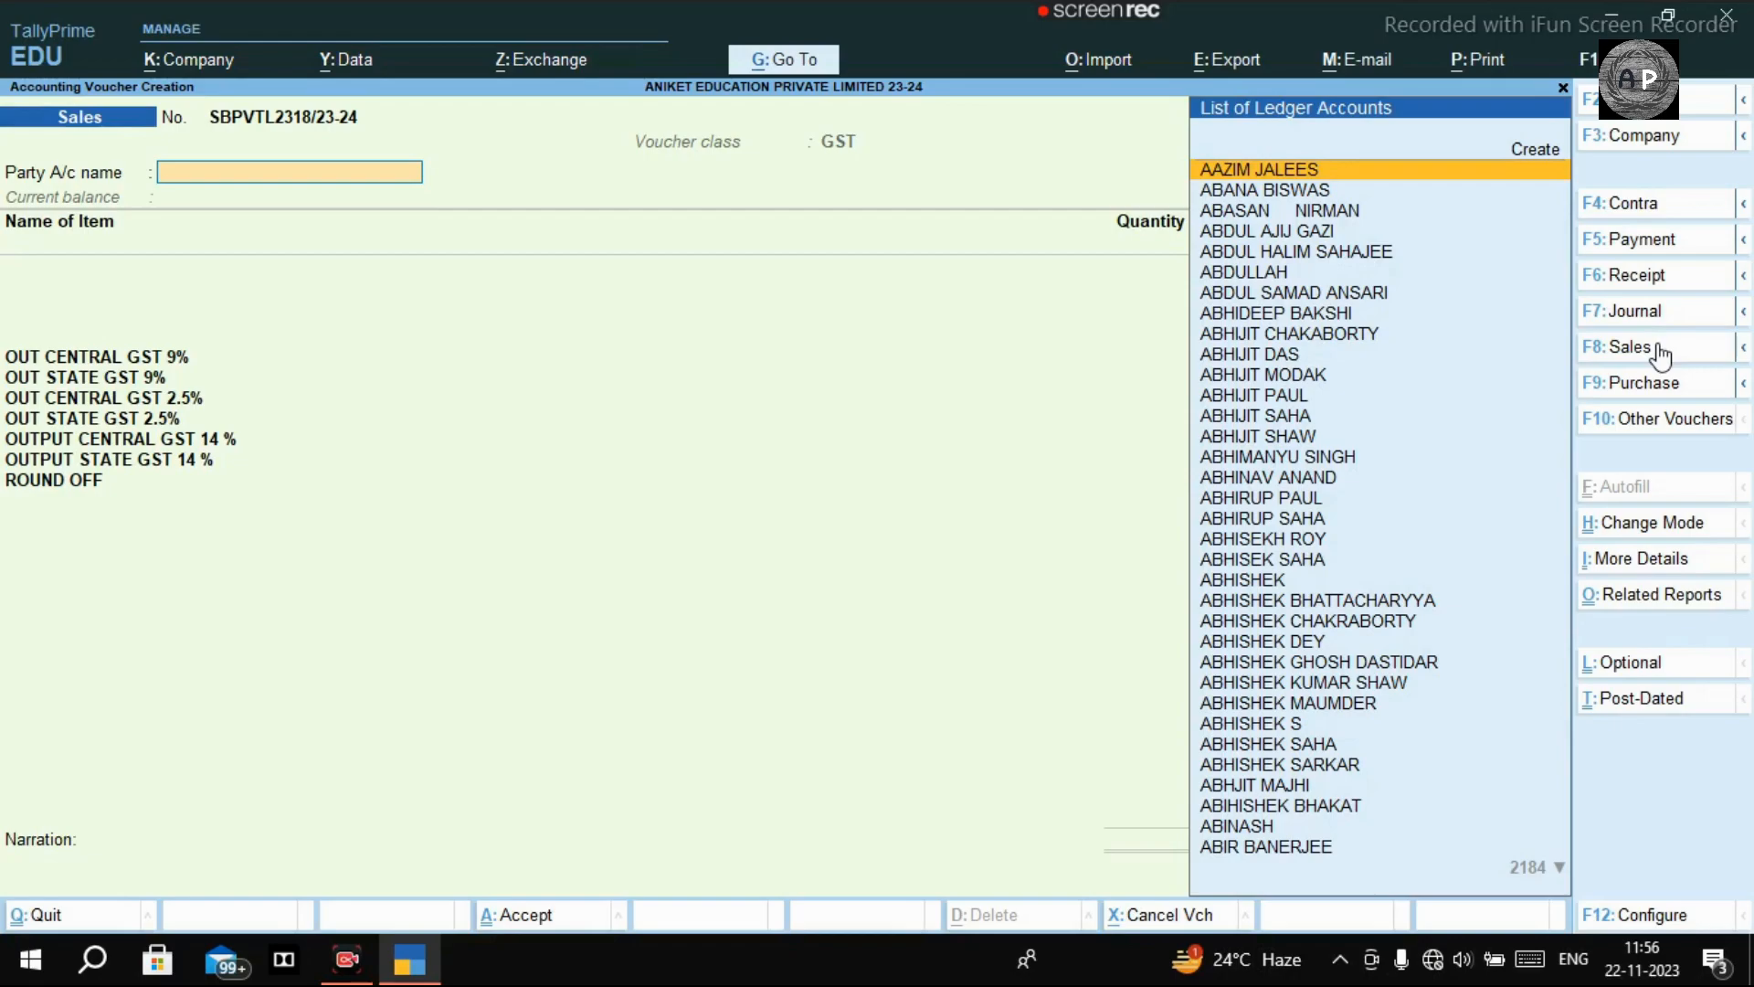
Choose the fourth customer in the ledger account list as the voucher's party account.
{"action": "key", "text": "Down"}
{"action": "key", "text": "Down"}
{"action": "key", "text": "Down"}
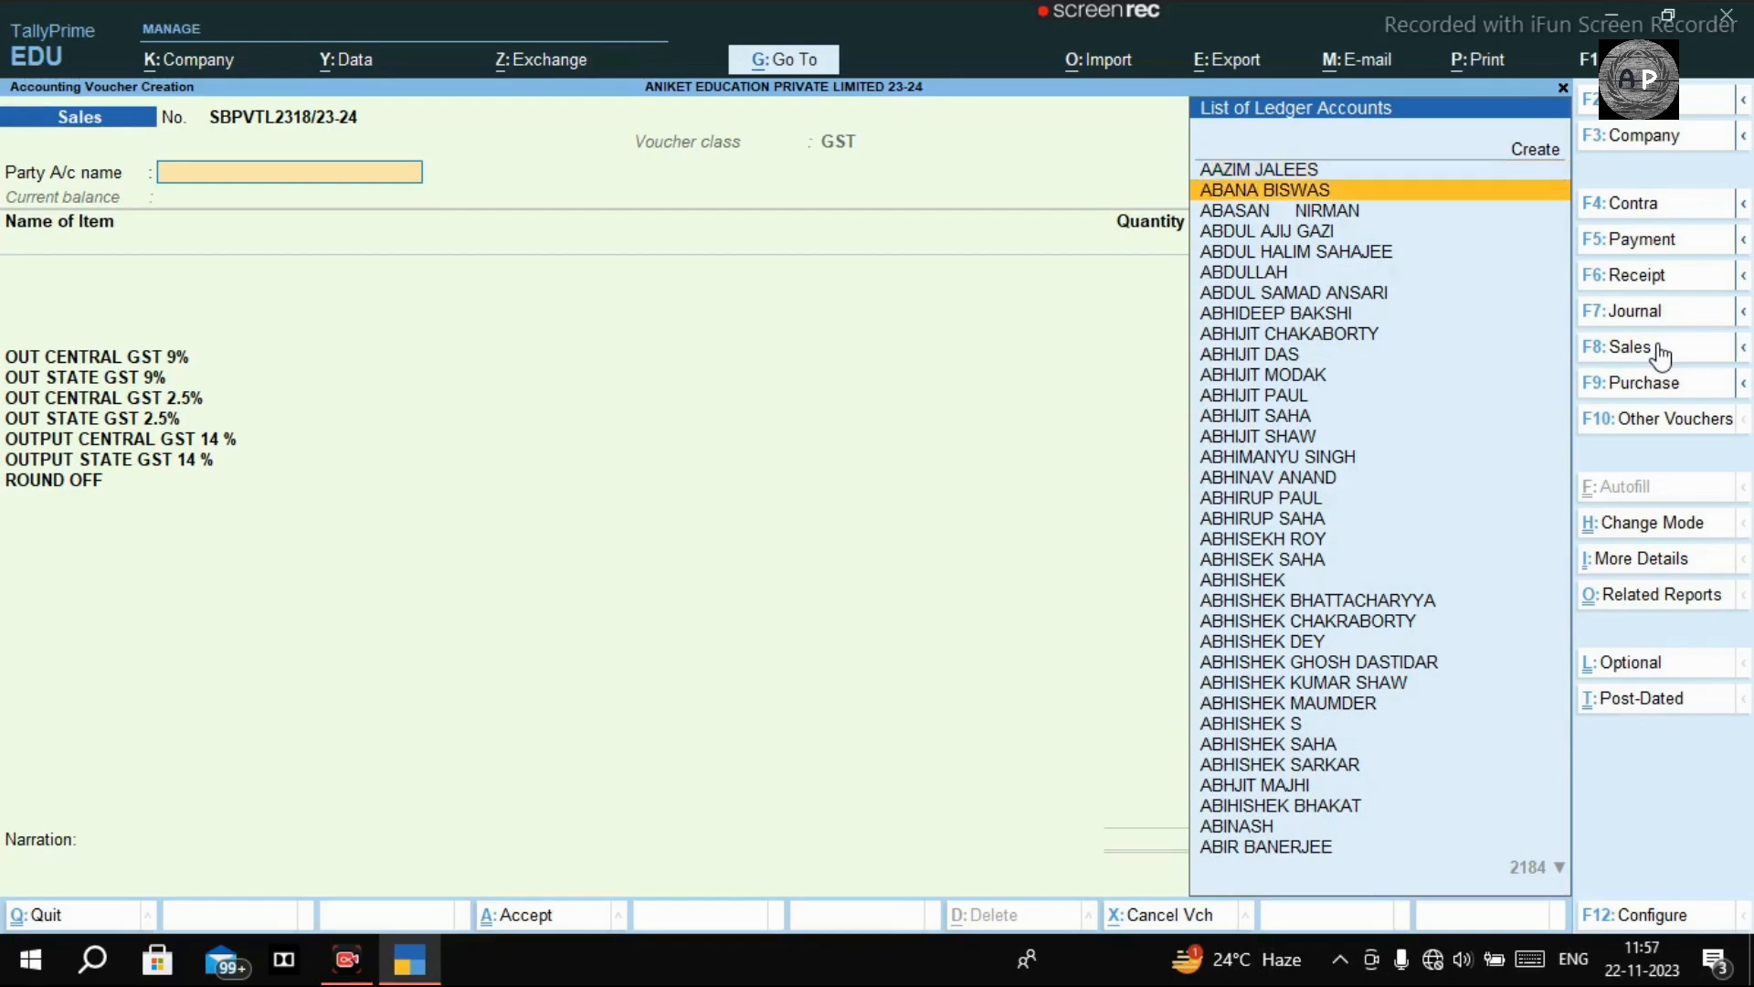
{"action": "key", "text": "Return"}
Leave the dispatch and order details blank and accept the default party details.
{"action": "key", "text": "Return"}
{"action": "key", "text": "Return"}
{"action": "key", "text": "Return"}
{"action": "key", "text": "Return"}
{"action": "key", "text": "Return"}
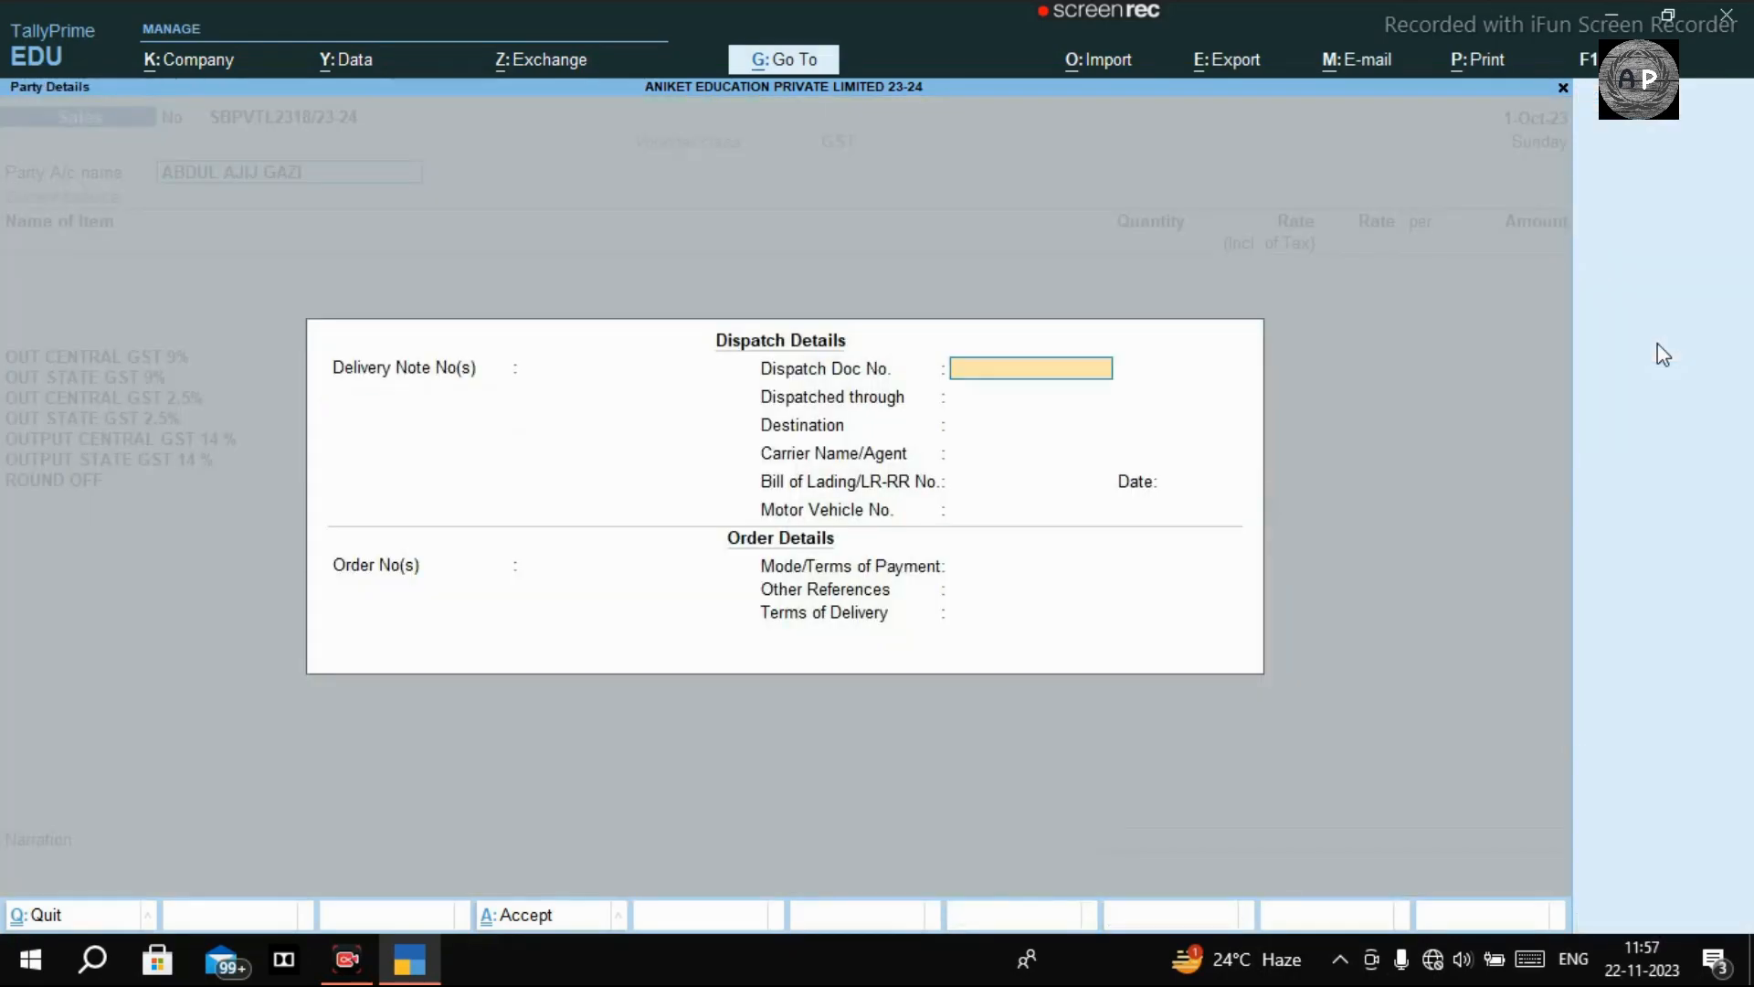
{"action": "key", "text": "Return"}
{"action": "key", "text": "Return"}
{"action": "key", "text": "Return"}
{"action": "key", "text": "Return"}
{"action": "key", "text": "Return"}
{"action": "key", "text": "Return"}
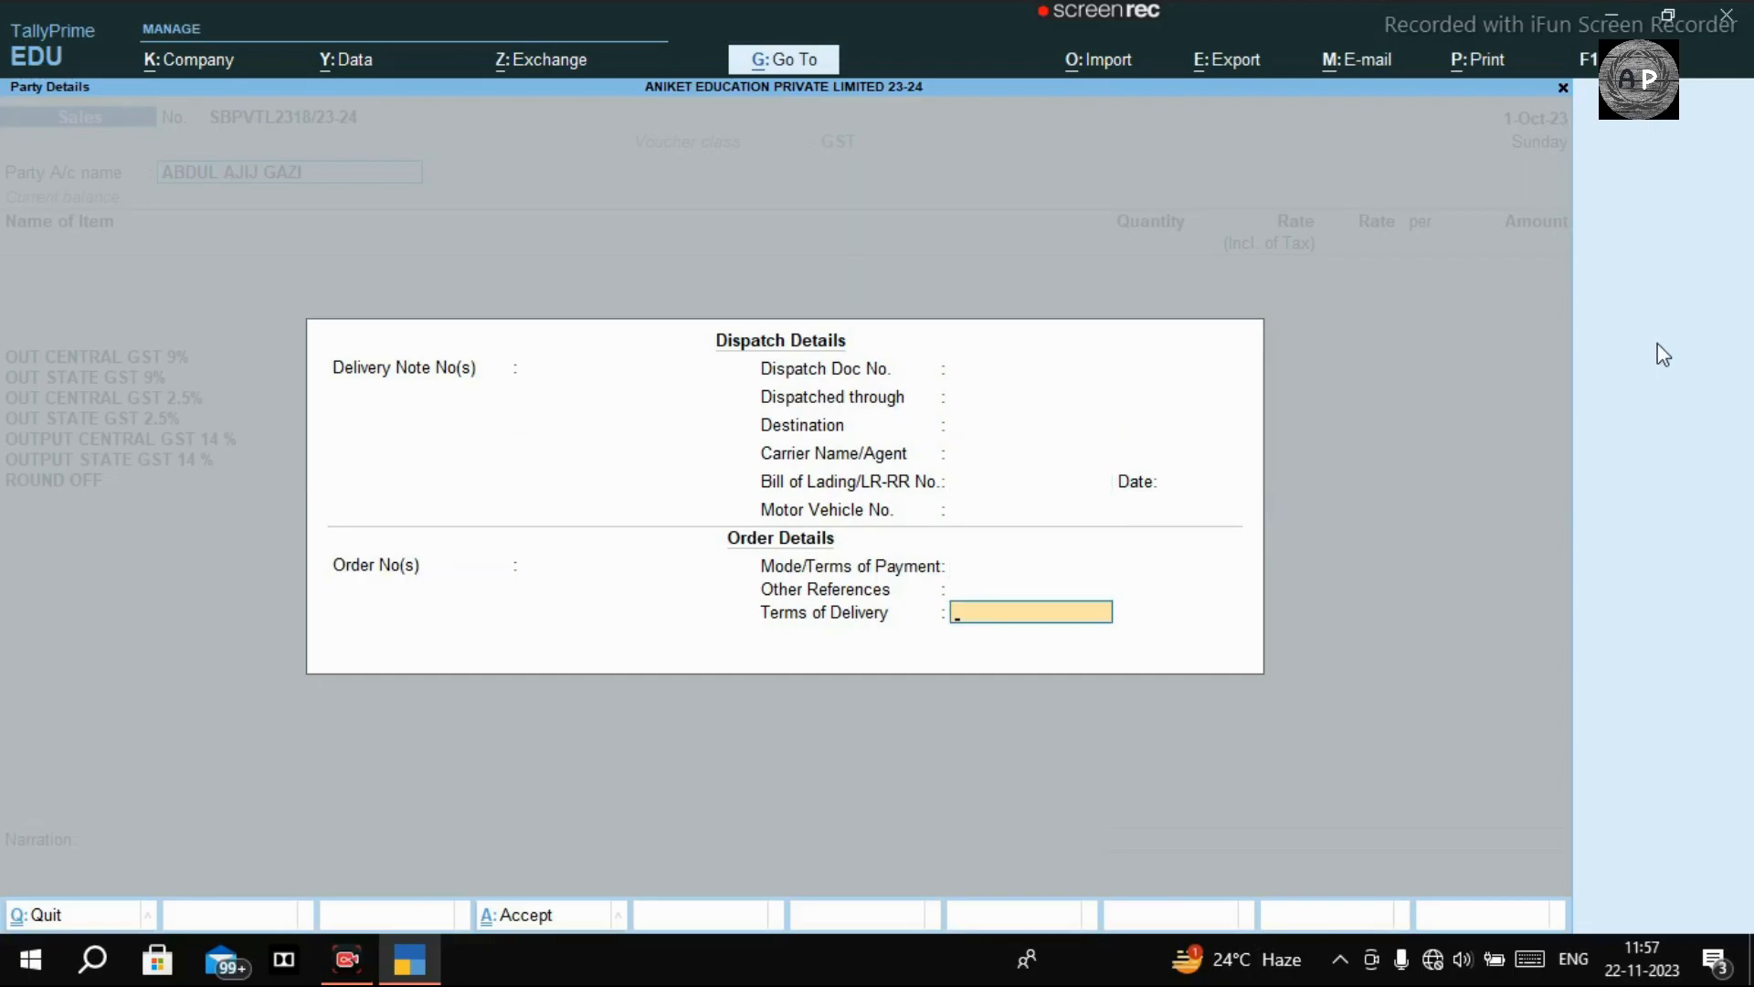
{"action": "key", "text": "Return"}
{"action": "key", "text": "Return"}
{"action": "key", "text": "Return"}
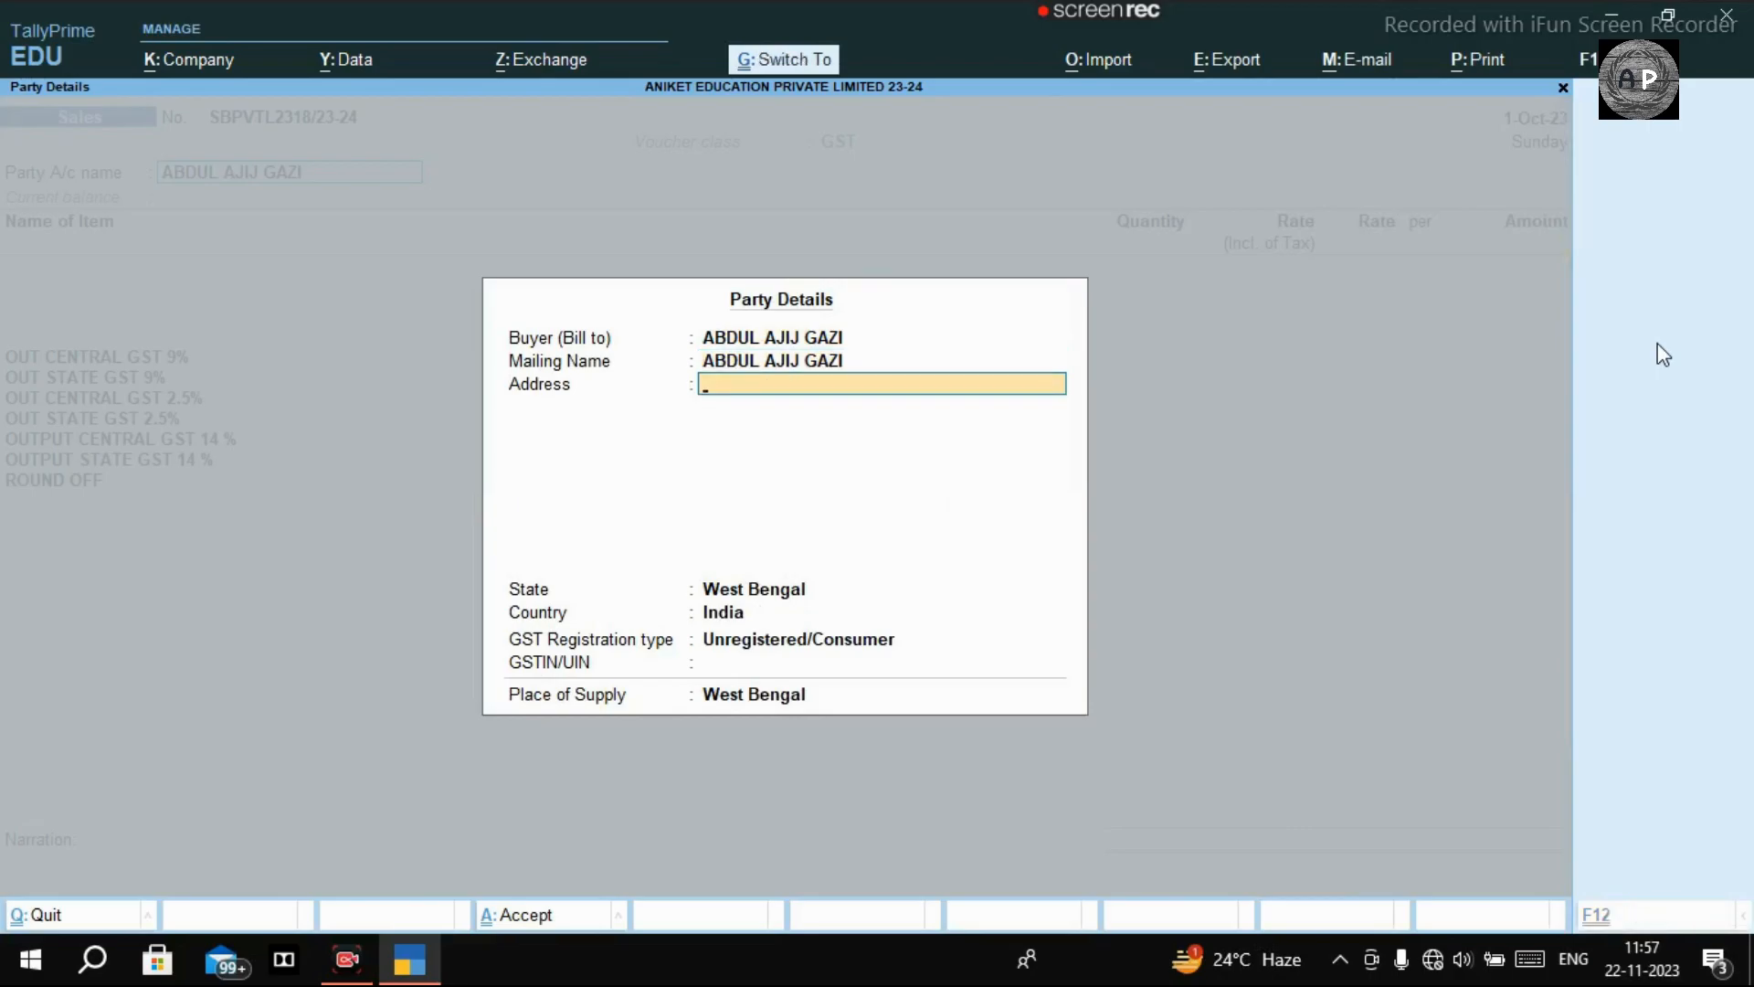
{"action": "key", "text": "ctrl+a"}
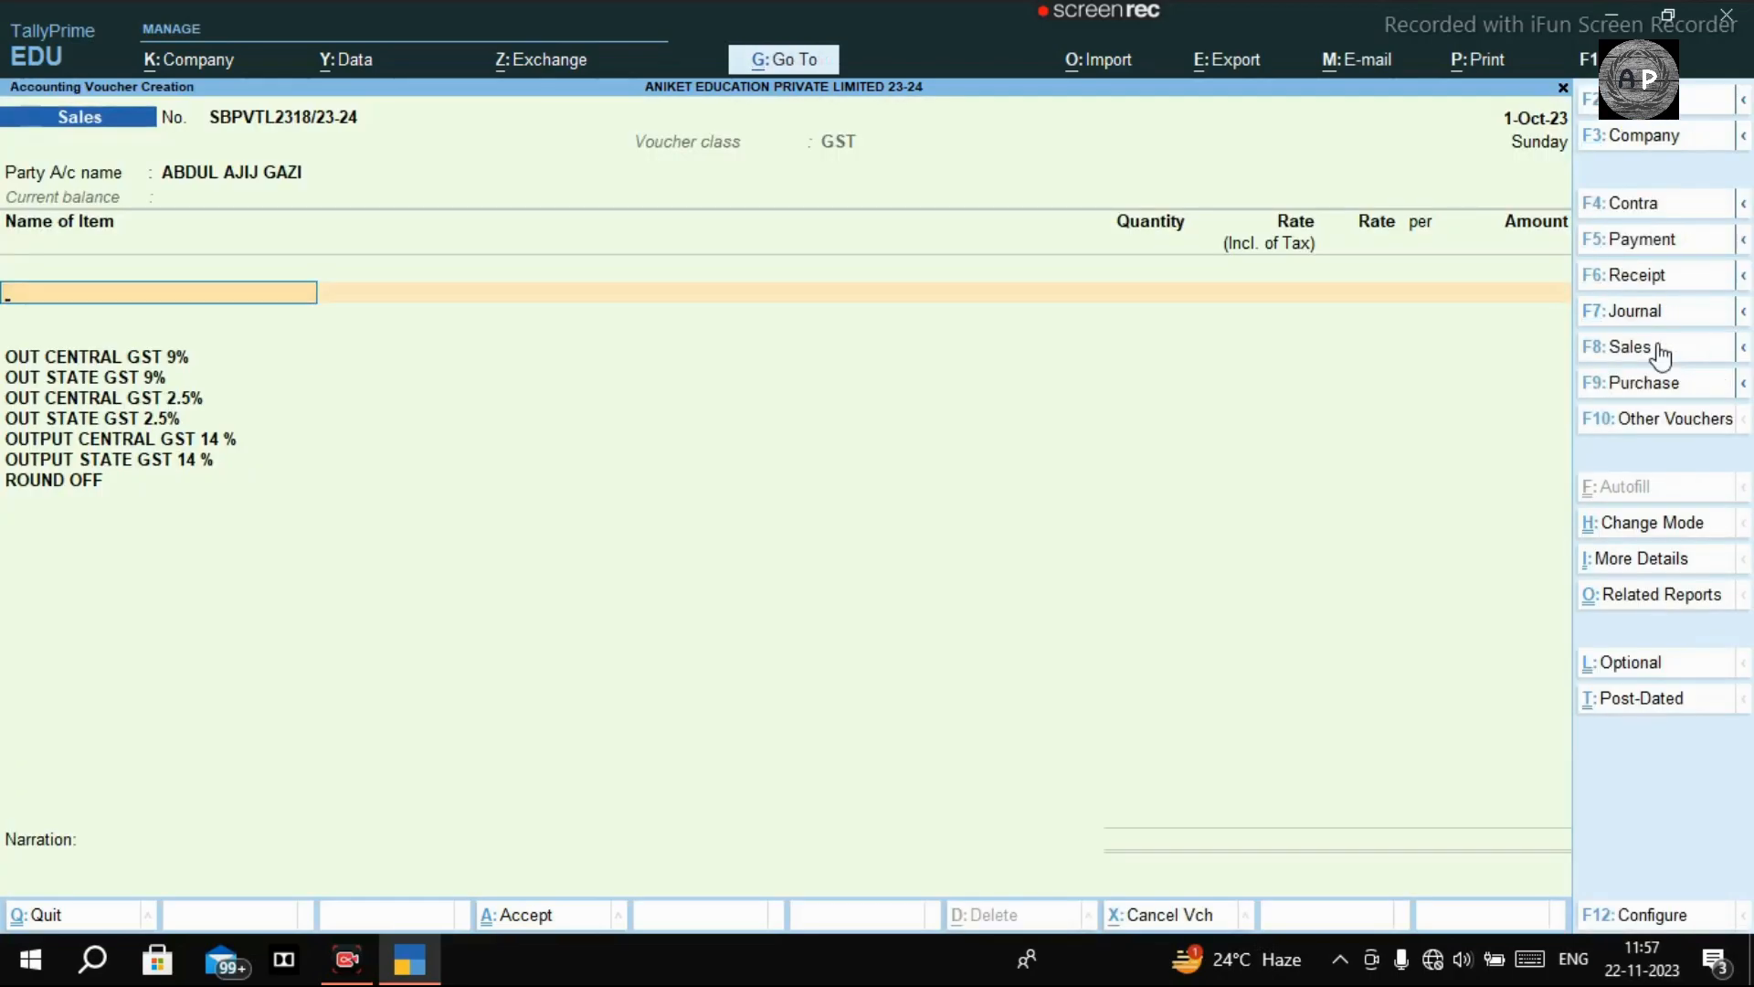
Add the SLAB MARBLE item with a quantity of 520 sq. feet and a tax-inclusive rate of 95.
{"action": "type", "text": "SLAB"}
{"action": "key", "text": "Return"}
{"action": "type", "text": "520"}
{"action": "key", "text": "Return"}
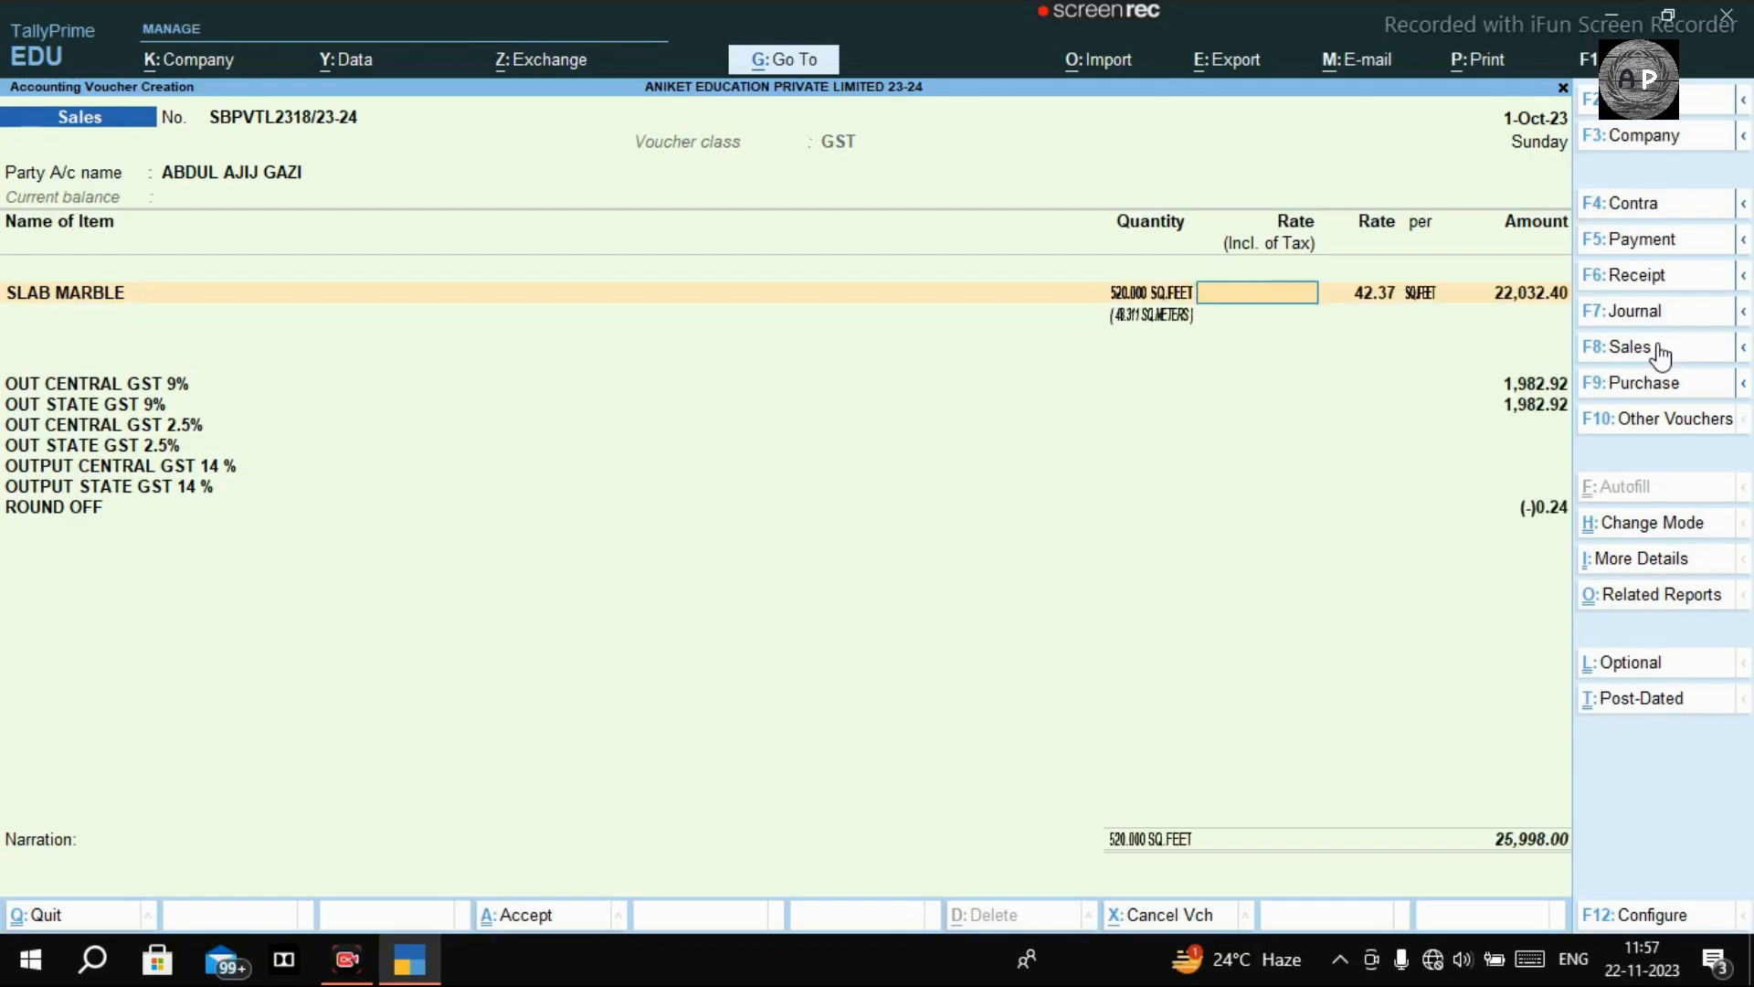
{"action": "type", "text": "5"}
{"action": "key", "text": "BackSpace"}
{"action": "type", "text": "95"}
{"action": "key", "text": "Return"}
Raise the SLAB MARBLE quantity to 600 sq. feet and complete the item line.
{"action": "key", "text": "shift+Tab"}
{"action": "key", "text": "shift+Tab"}
{"action": "type", "text": "600"}
{"action": "key", "text": "Return"}
{"action": "key", "text": "Return"}
{"action": "key", "text": "Return"}
{"action": "key", "text": "Return"}
{"action": "key", "text": "Return"}
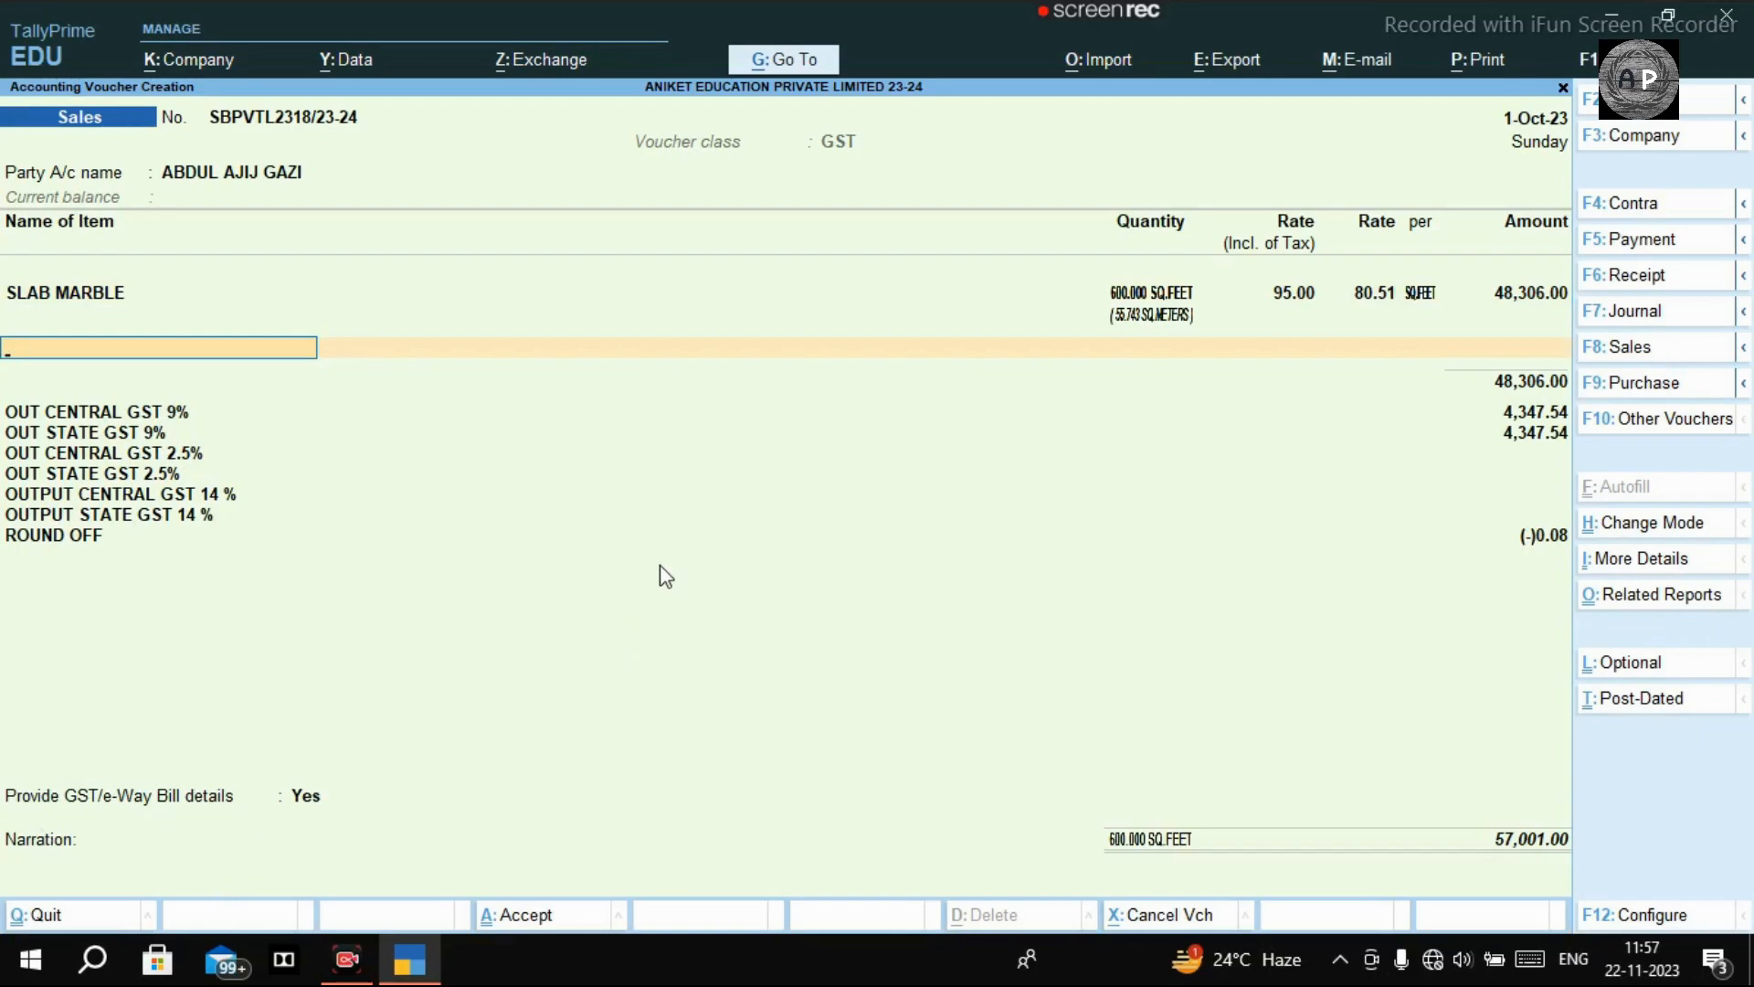
Reduce the SLAB MARBLE quantity to 400 sq. feet, complete the line and end the item list.
{"action": "key", "text": "shift+Tab"}
{"action": "key", "text": "shift+Tab"}
{"action": "key", "text": "shift+Tab"}
{"action": "key", "text": "shift+Tab"}
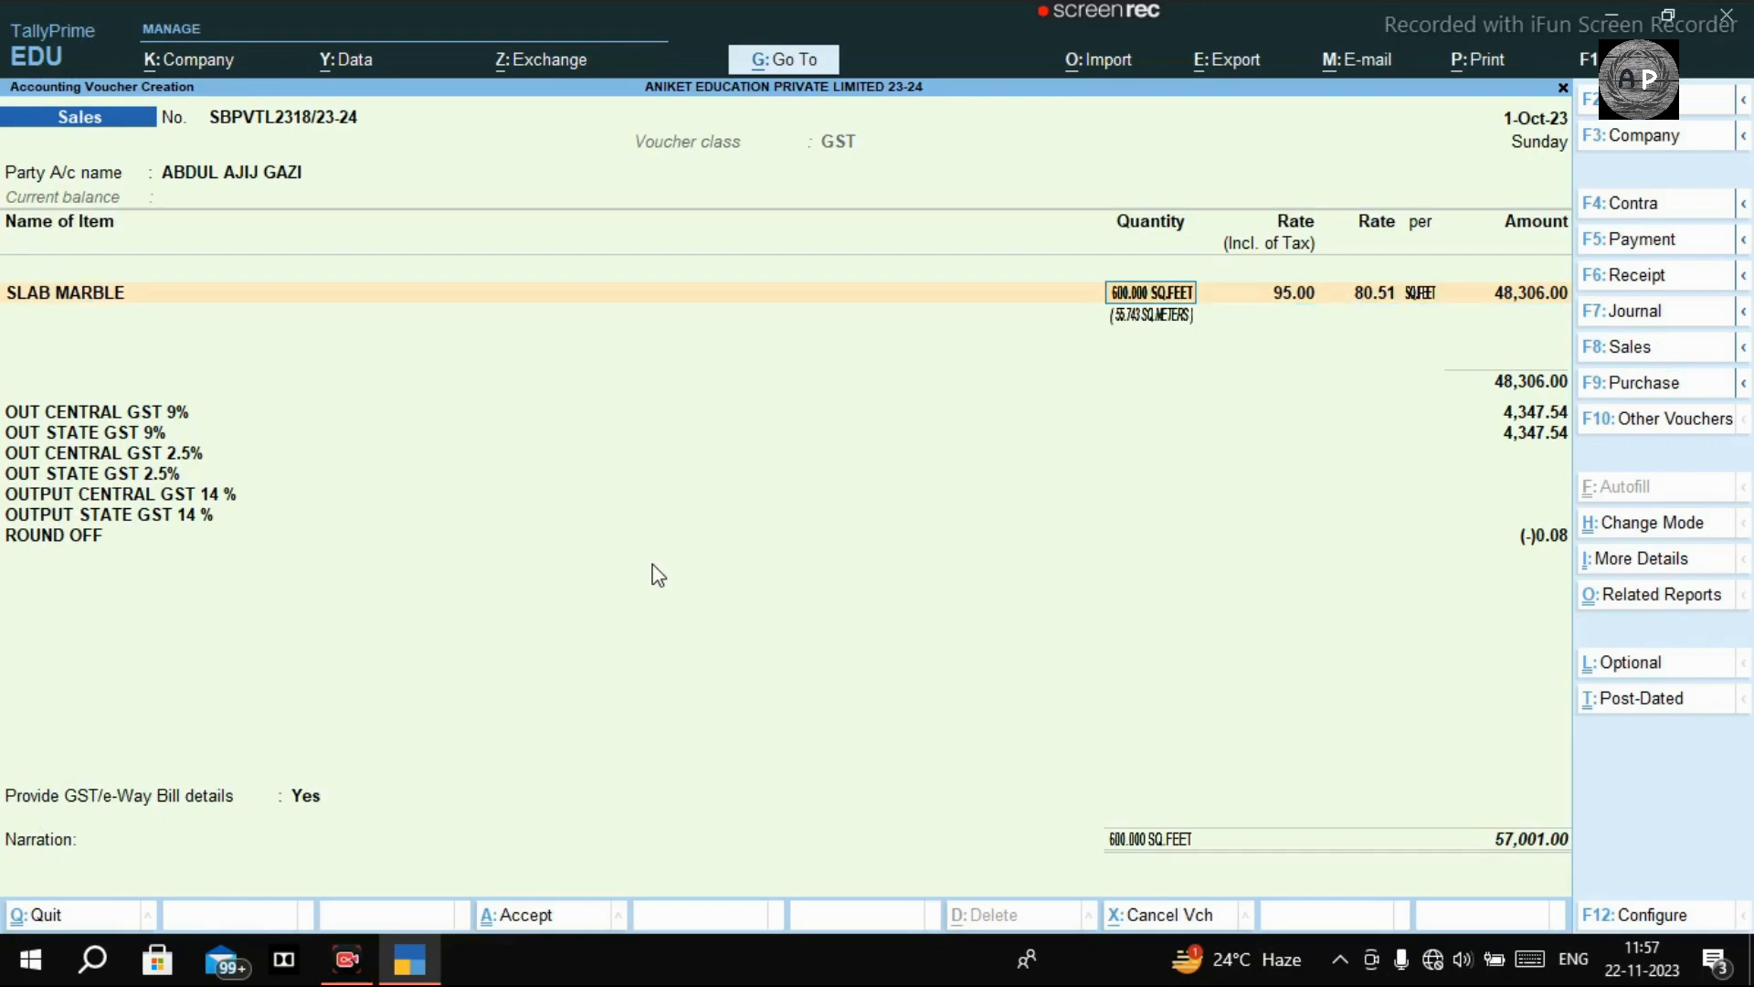
{"action": "type", "text": "400"}
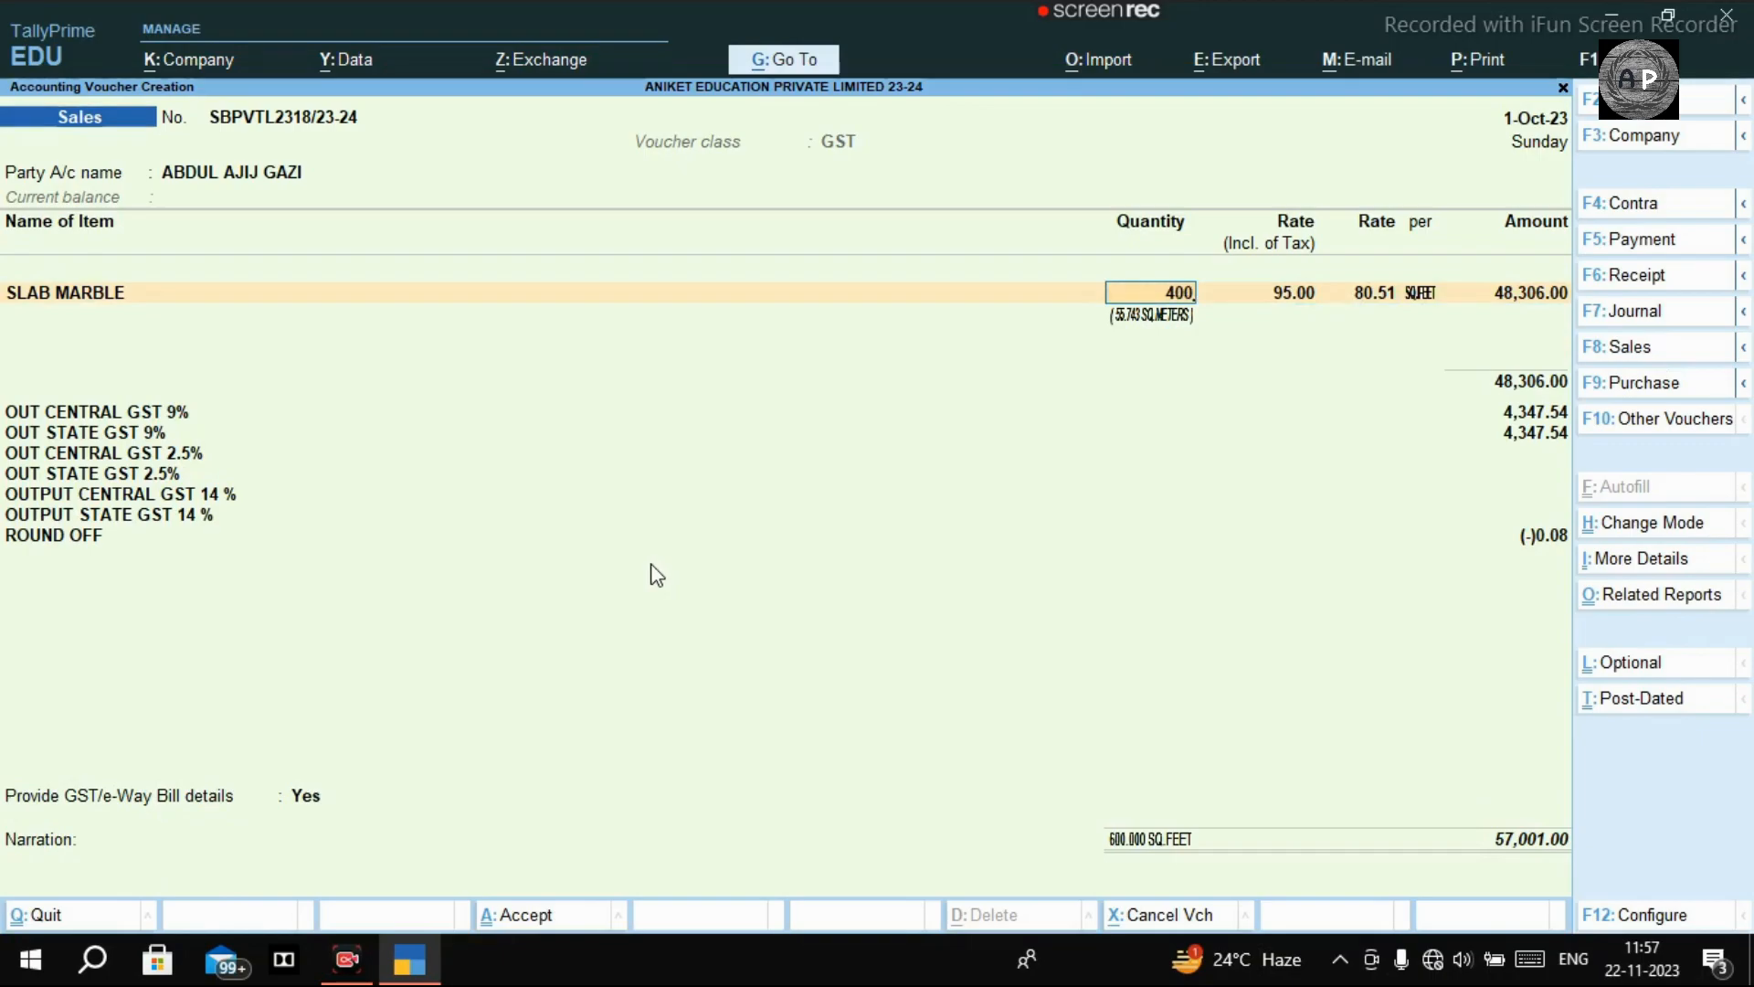
{"action": "key", "text": "Return"}
{"action": "key", "text": "Return"}
{"action": "key", "text": "Return"}
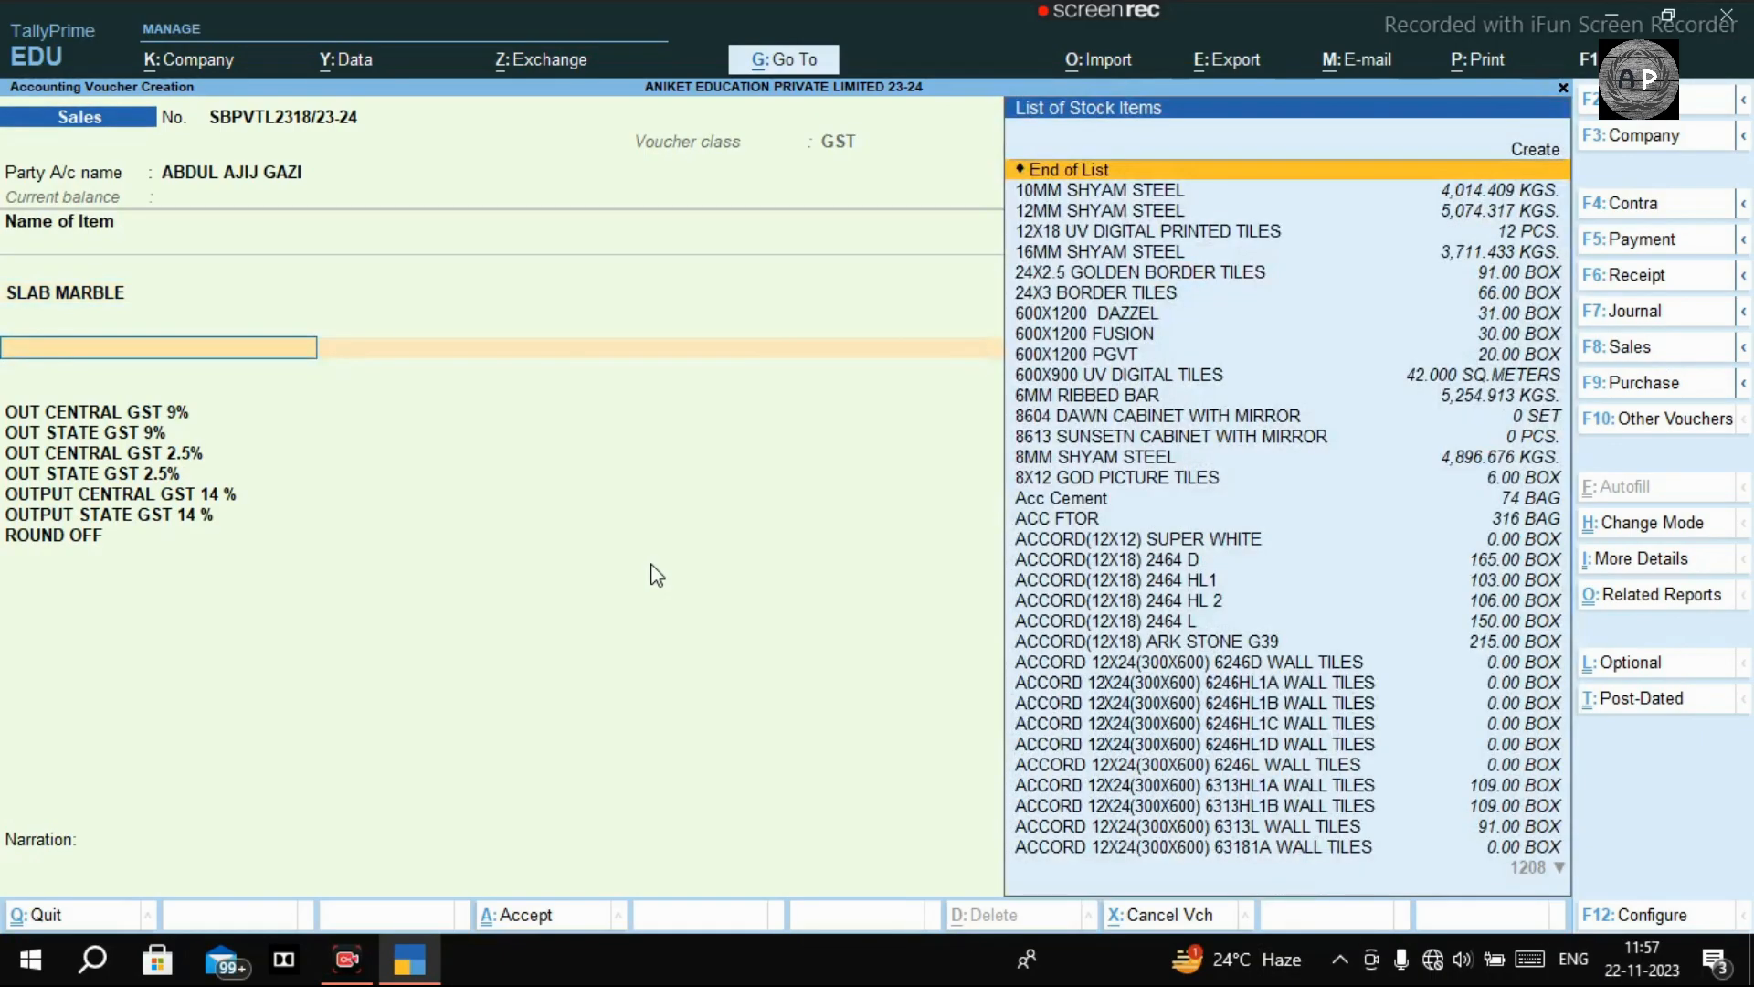
{"action": "key", "text": "Return"}
{"action": "key", "text": "BackSpace"}
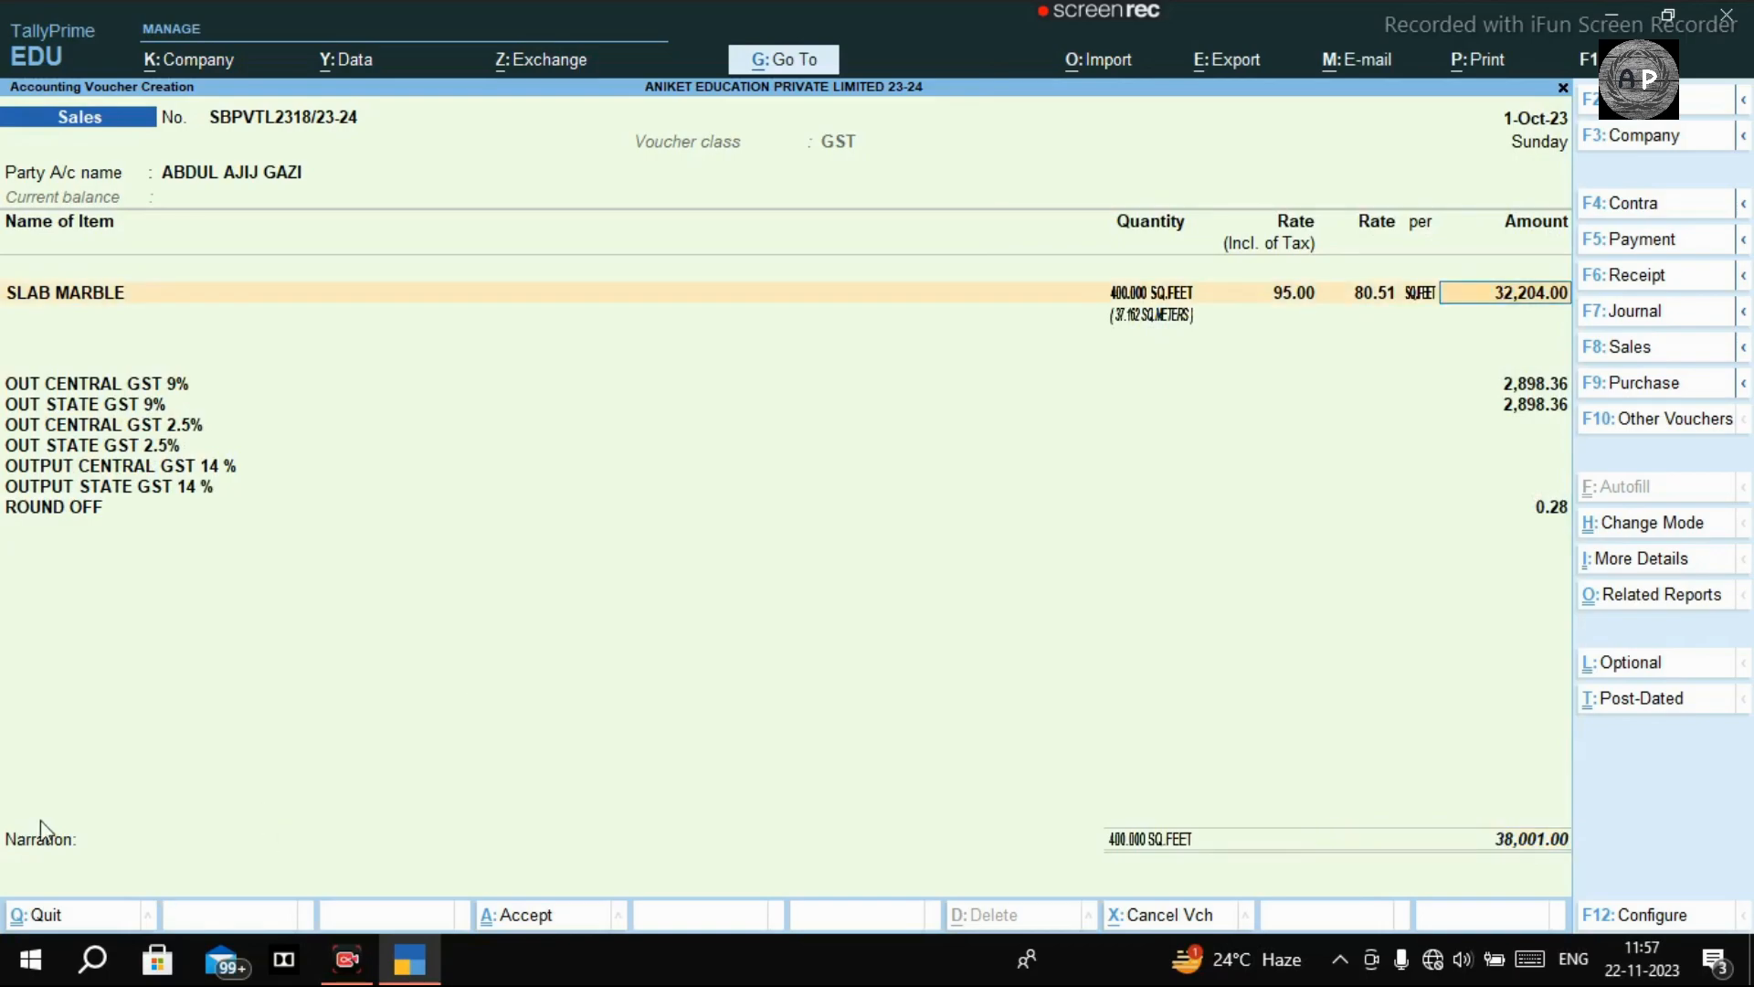